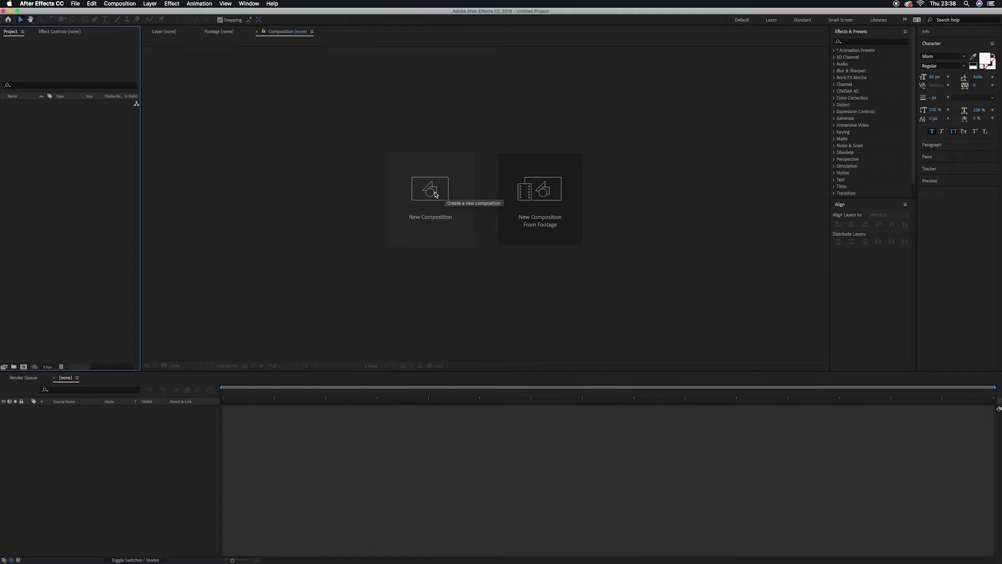
Step: Create a 1920×1080, 23.976 fps composition named 'simple text' at Full resolution with black background
{"action": "left_click", "coordinate": [435, 194]}
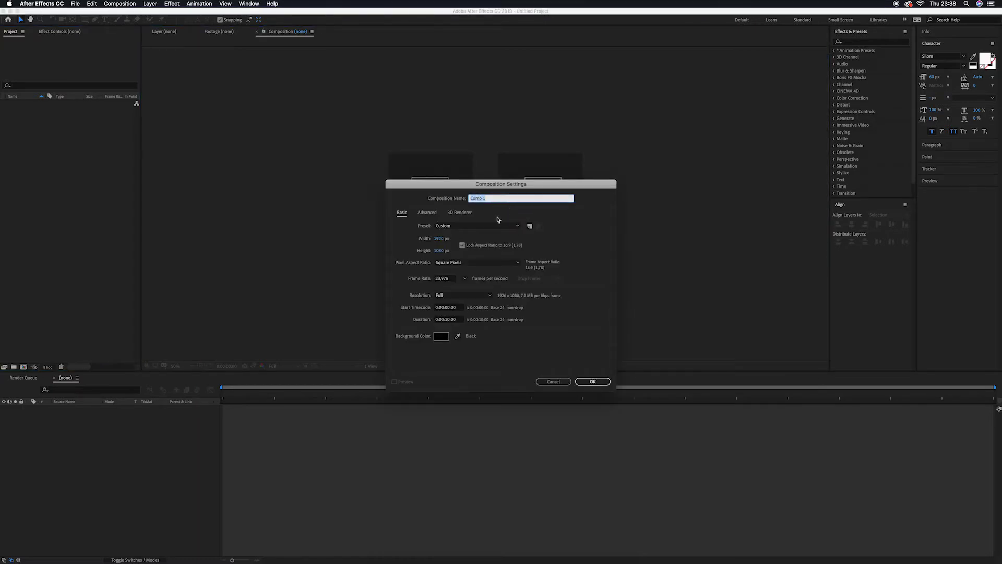
{"action": "type", "text": "simple"}
{"action": "left_click", "coordinate": [490, 296]}
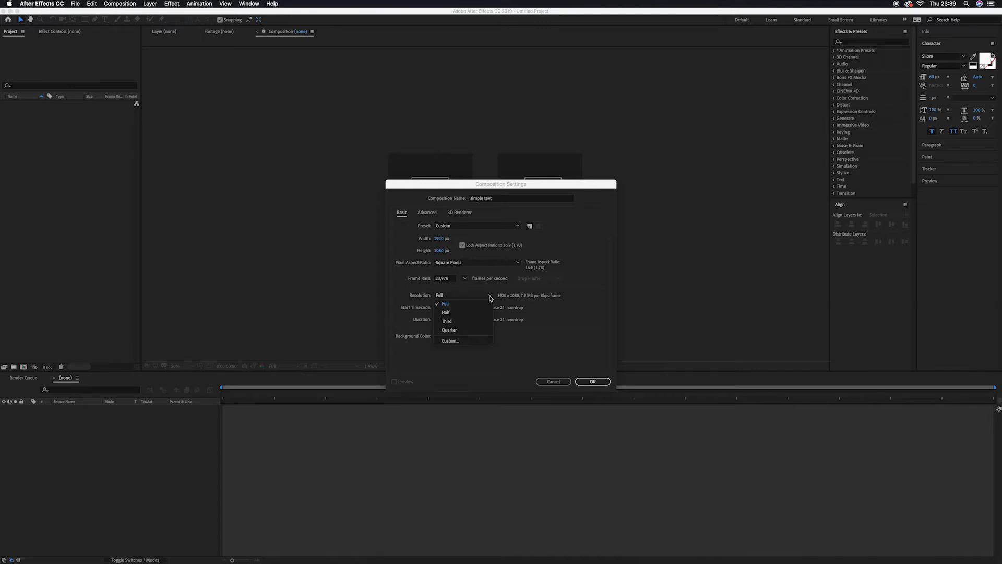
{"action": "left_click", "coordinate": [490, 297]}
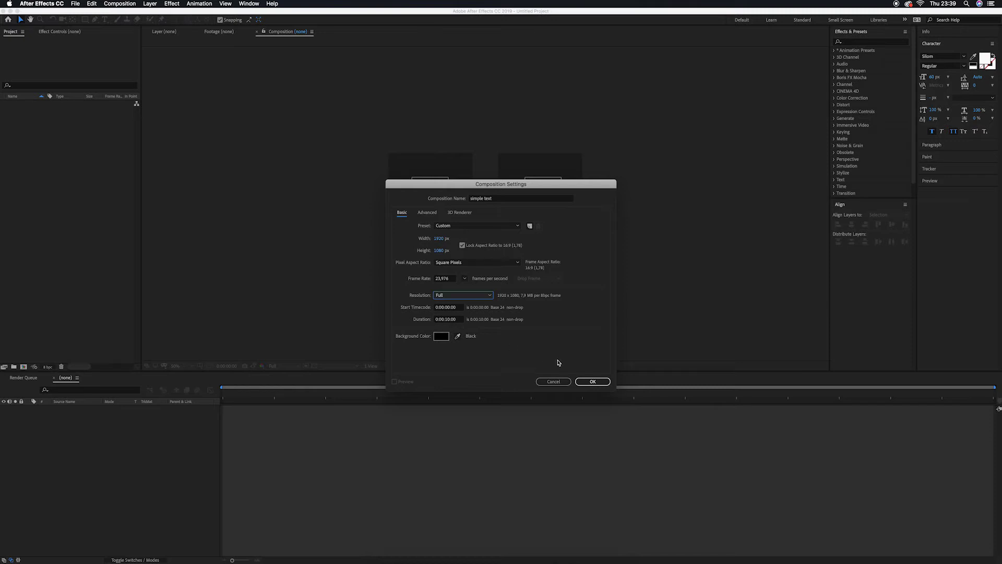
{"action": "left_click", "coordinate": [592, 381]}
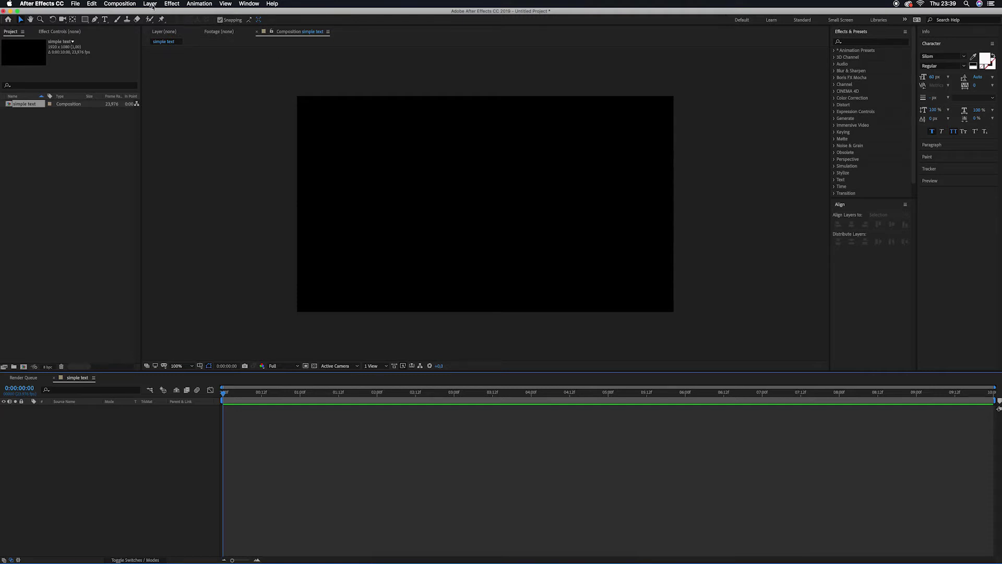
{"action": "left_click", "coordinate": [151, 4]}
Step: Add a text layer reading 'SIMPLE TEXT ANIMATION' to the composition
{"action": "mouse_move", "coordinate": [155, 14]}
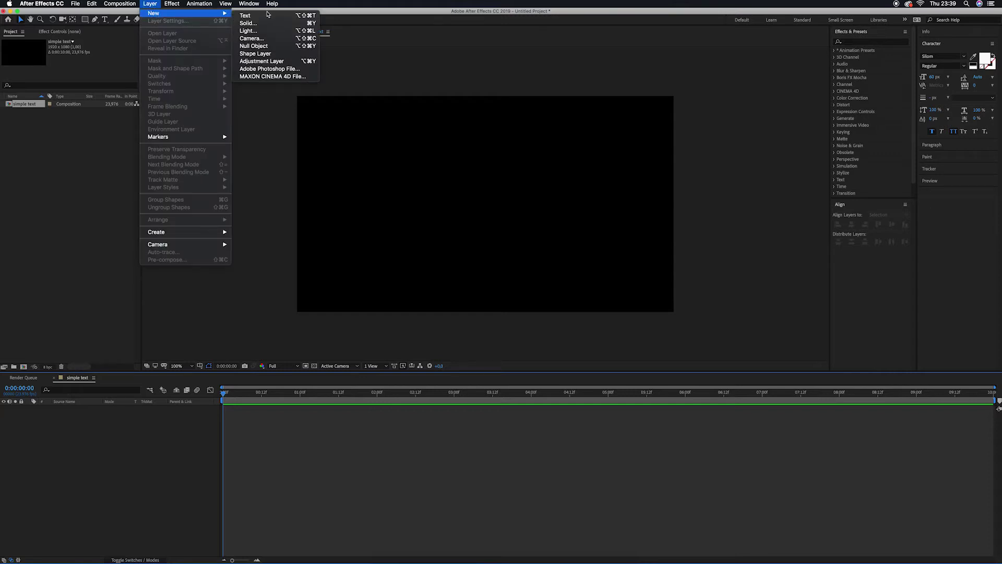
{"action": "left_click", "coordinate": [267, 16]}
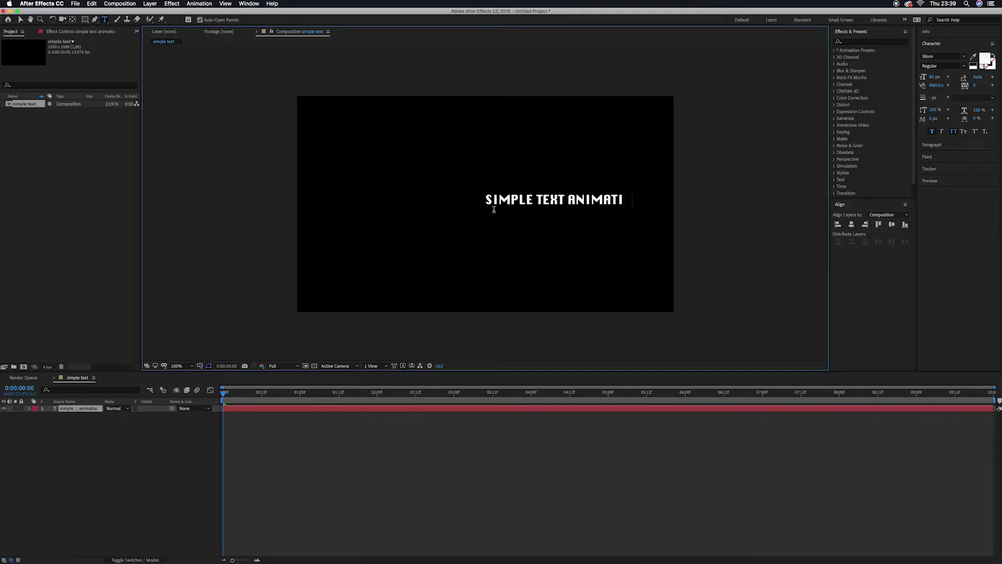
{"action": "type", "text": "ON"}
{"action": "left_click", "coordinate": [73, 20]}
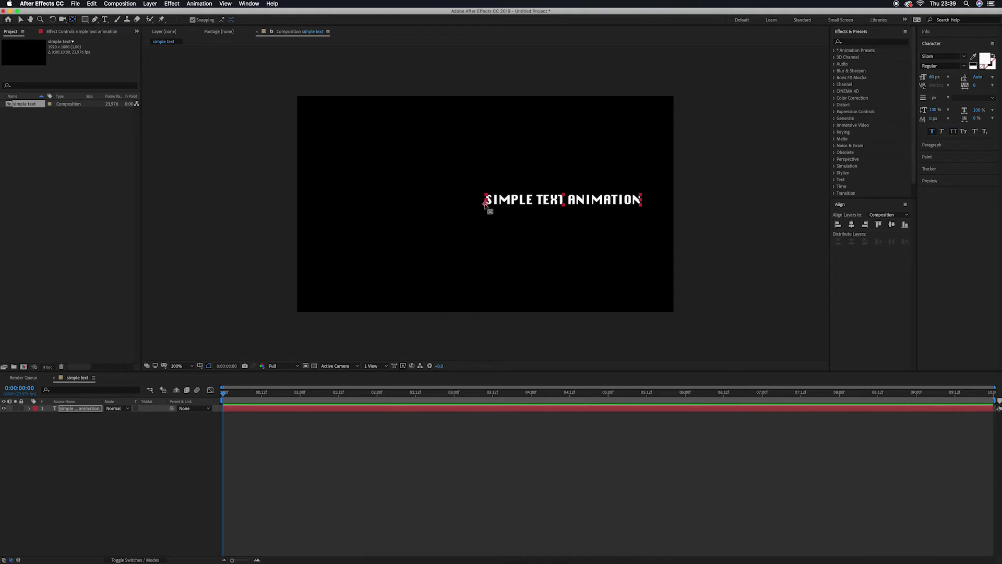
Step: Move the text's anchor point to its middle and centre the text horizontally and vertically
{"action": "left_click_drag", "start_coordinate": [485, 204], "coordinate": [572, 204]}
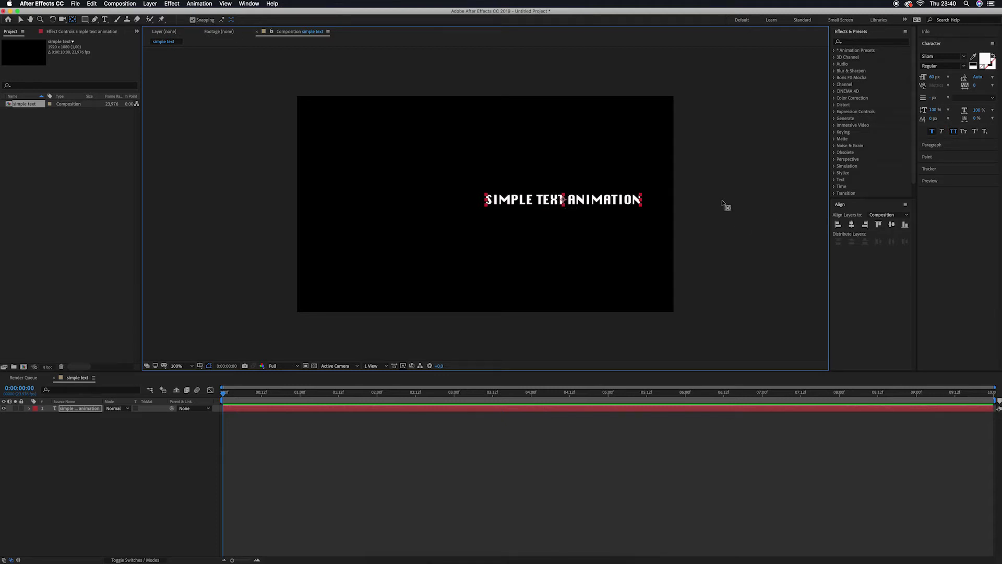
{"action": "left_click", "coordinate": [851, 225]}
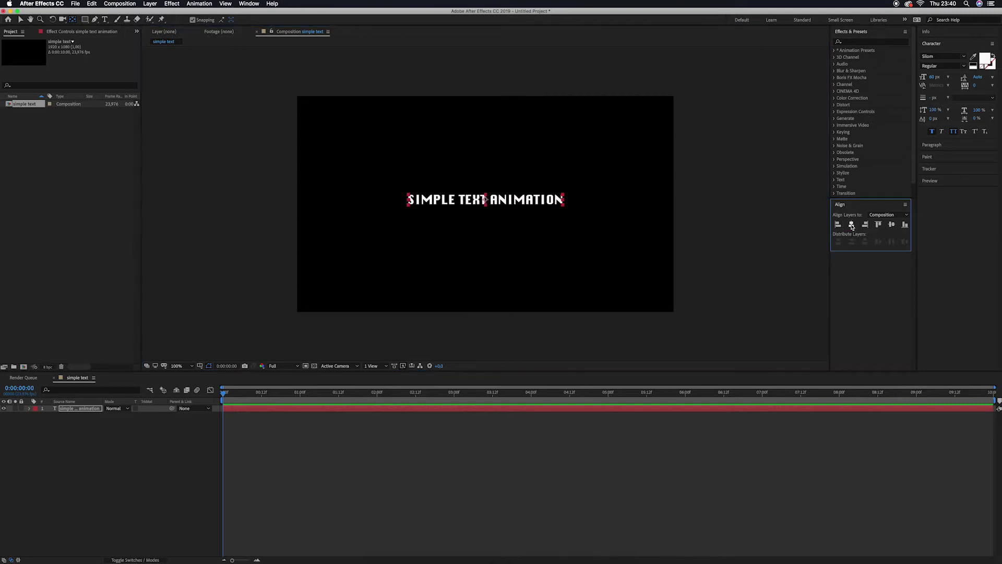
{"action": "left_click", "coordinate": [892, 225]}
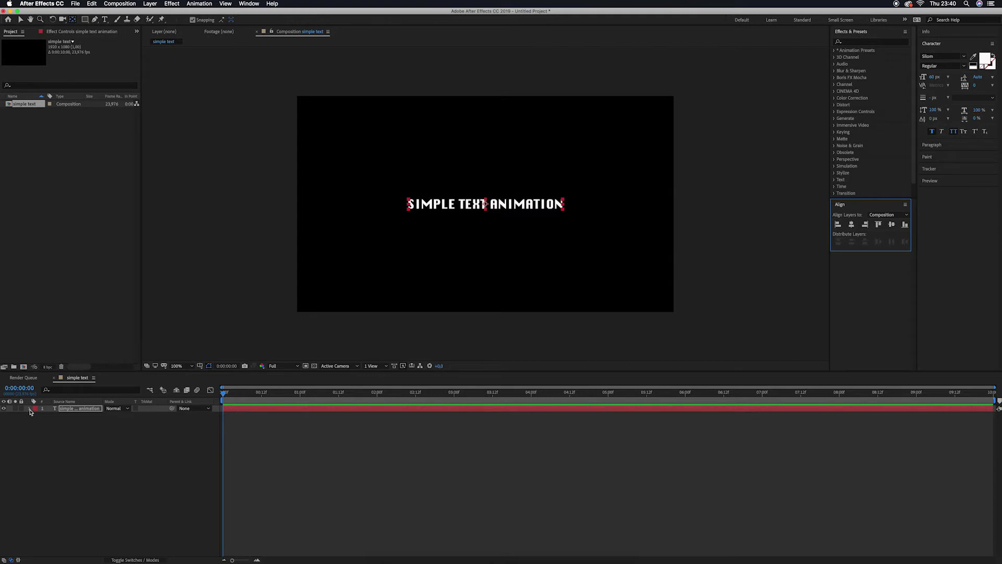
Step: Add a Position keyframe at 0:00:01:00 holding the text at the frame's centre
{"action": "left_click", "coordinate": [30, 410]}
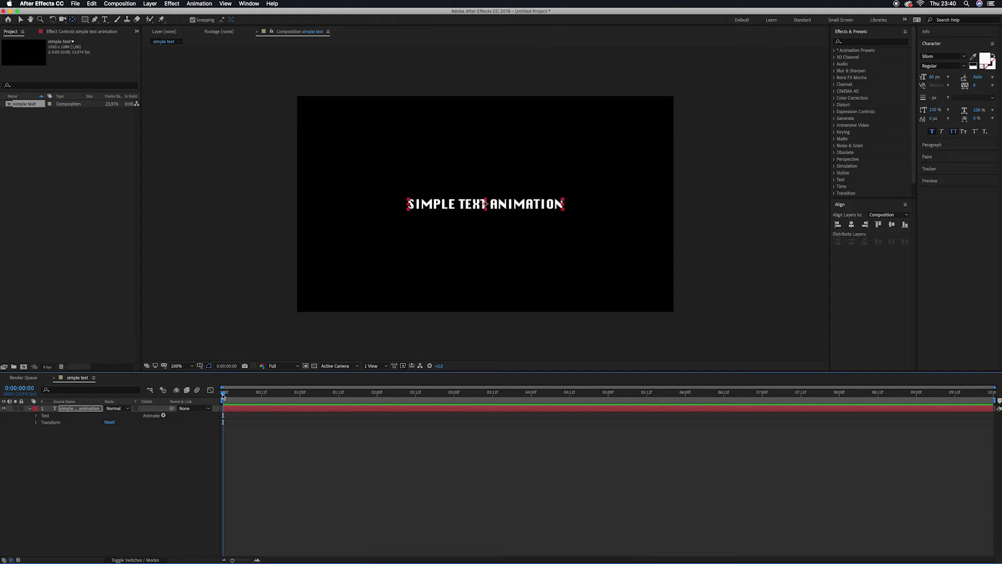
{"action": "left_click_drag", "start_coordinate": [223, 396], "coordinate": [300, 401]}
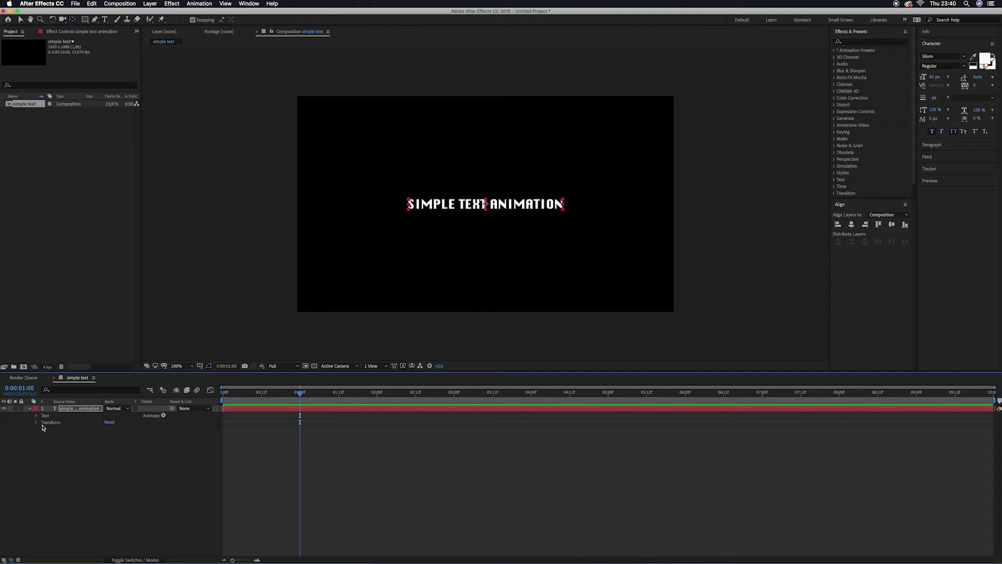
{"action": "left_click", "coordinate": [35, 423]}
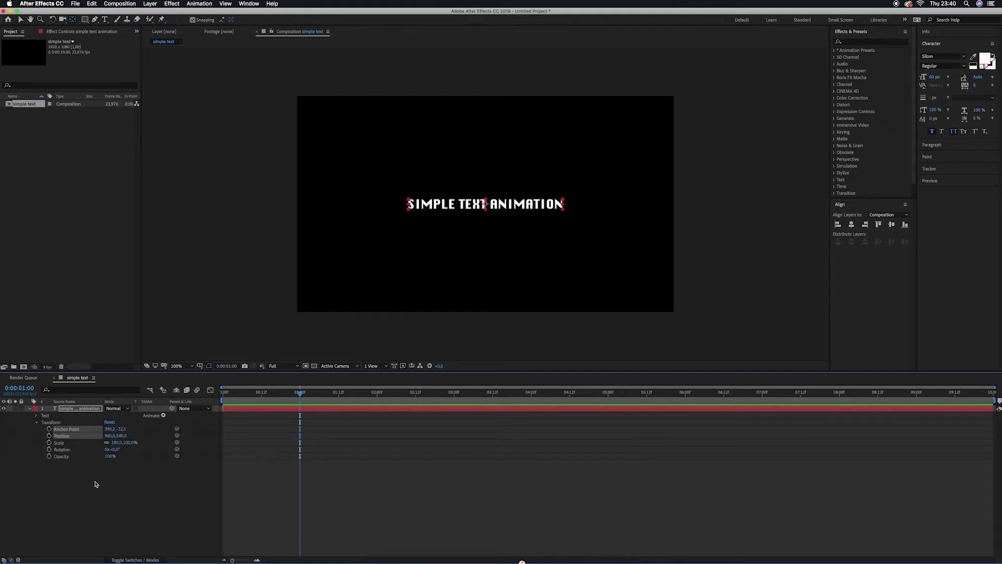
{"action": "left_click", "coordinate": [95, 481]}
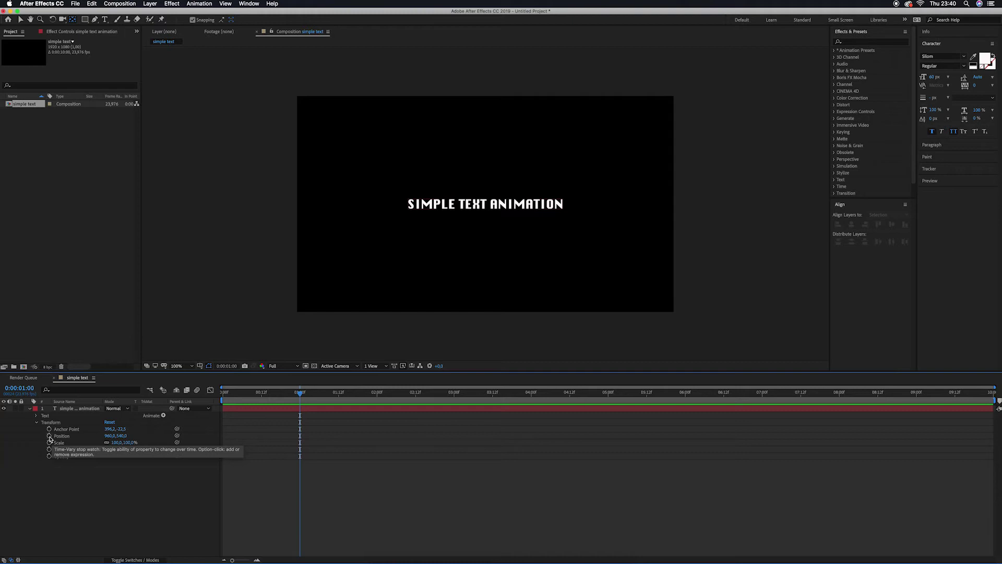
{"action": "left_click", "coordinate": [49, 436]}
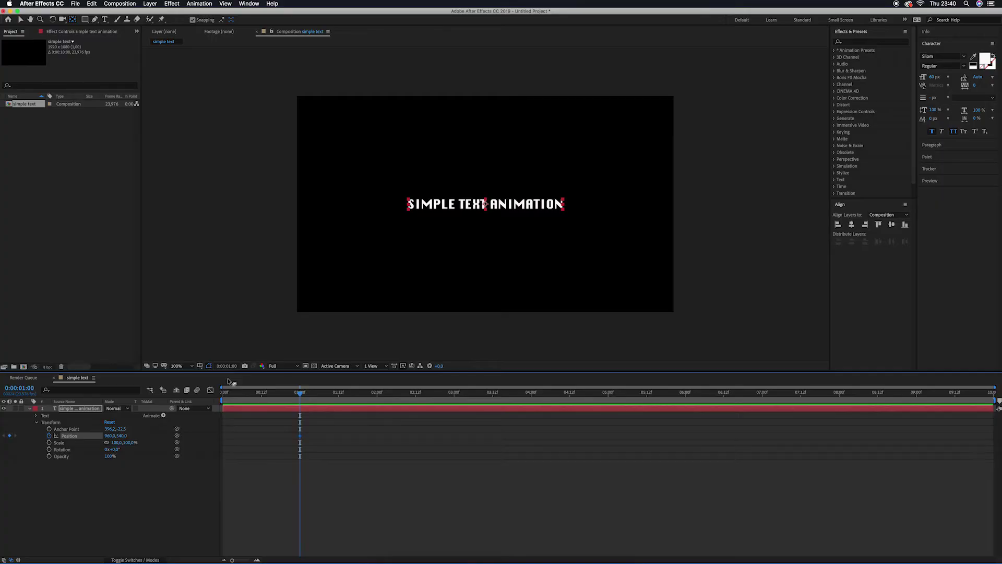
{"action": "key", "text": "super+m"}
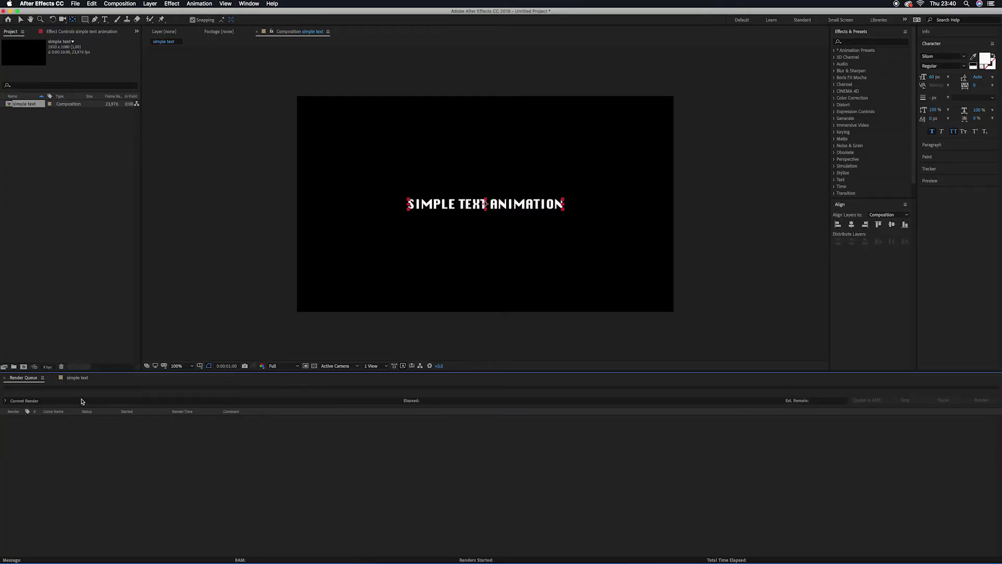
Step: Add a 0:00 Position keyframe with X around -453 so the text starts off-screen left, then preview
{"action": "left_click", "coordinate": [77, 377]}
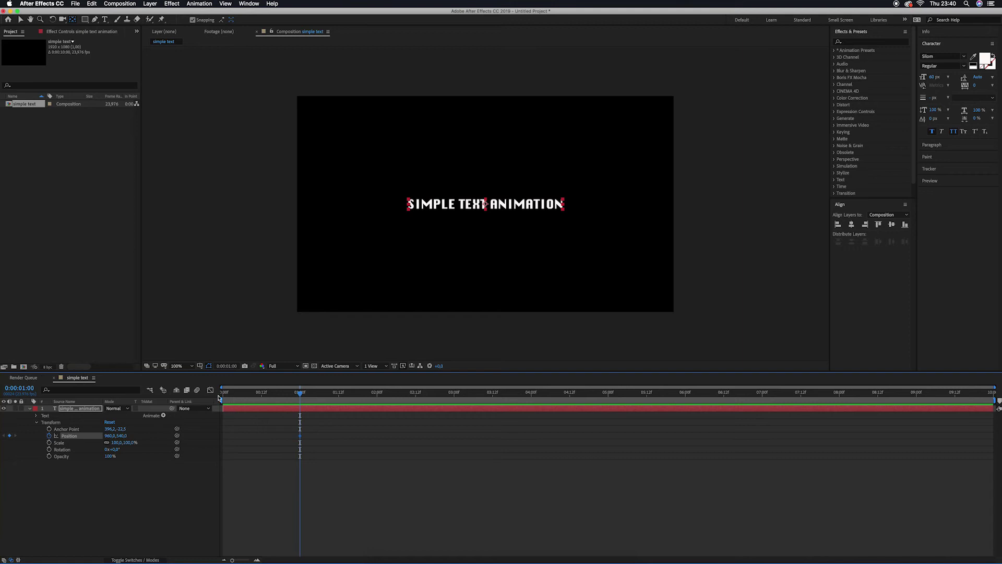
{"action": "left_click_drag", "start_coordinate": [300, 393], "coordinate": [218, 397]}
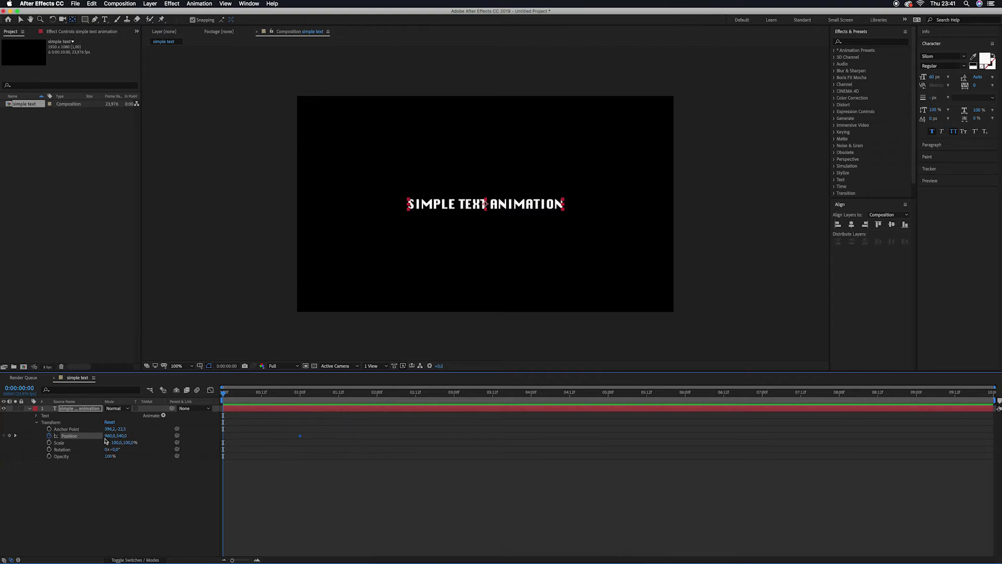
{"action": "mouse_move", "coordinate": [110, 437]}
{"action": "left_mouse_down"}
{"action": "mouse_move", "coordinate": [21, 438]}
{"action": "mouse_move", "coordinate": [146, 447]}
{"action": "mouse_move", "coordinate": [55, 441]}
{"action": "mouse_move", "coordinate": [111, 438]}
{"action": "left_mouse_up"}
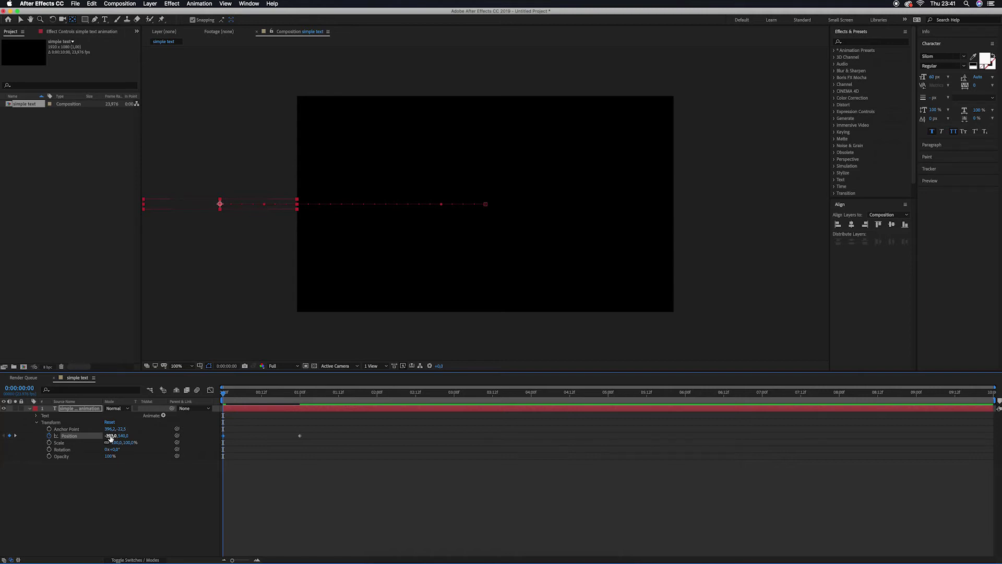
{"action": "mouse_move", "coordinate": [111, 439]}
{"action": "left_mouse_down"}
{"action": "mouse_move", "coordinate": [102, 437]}
{"action": "mouse_move", "coordinate": [112, 438]}
{"action": "left_mouse_up"}
{"action": "key", "text": "space"}
{"action": "key", "text": "space"}
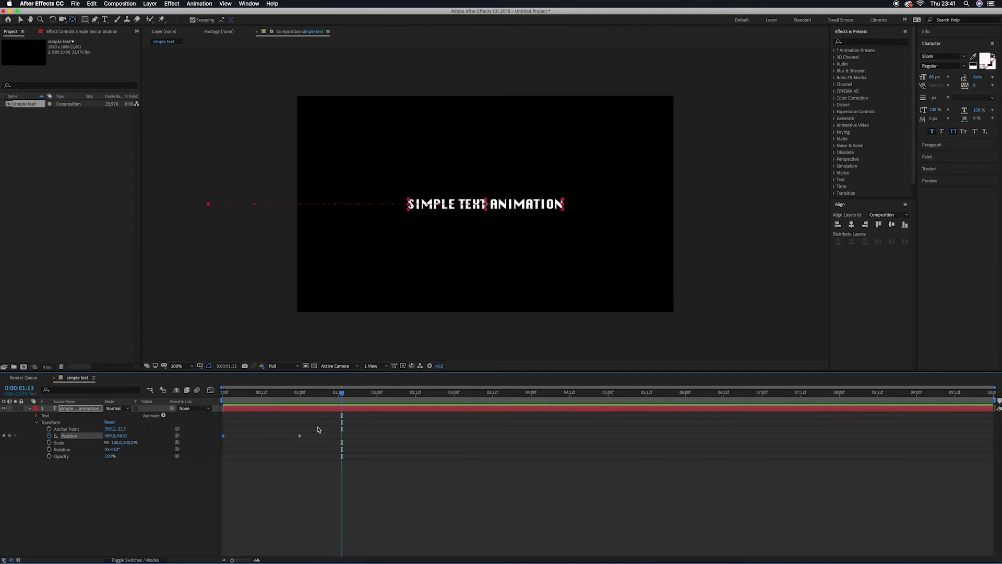
Step: Apply Easy Ease (F9) to both Position keyframes and preview the slide-in from 0:00
{"action": "left_click_drag", "start_coordinate": [317, 427], "coordinate": [219, 447]}
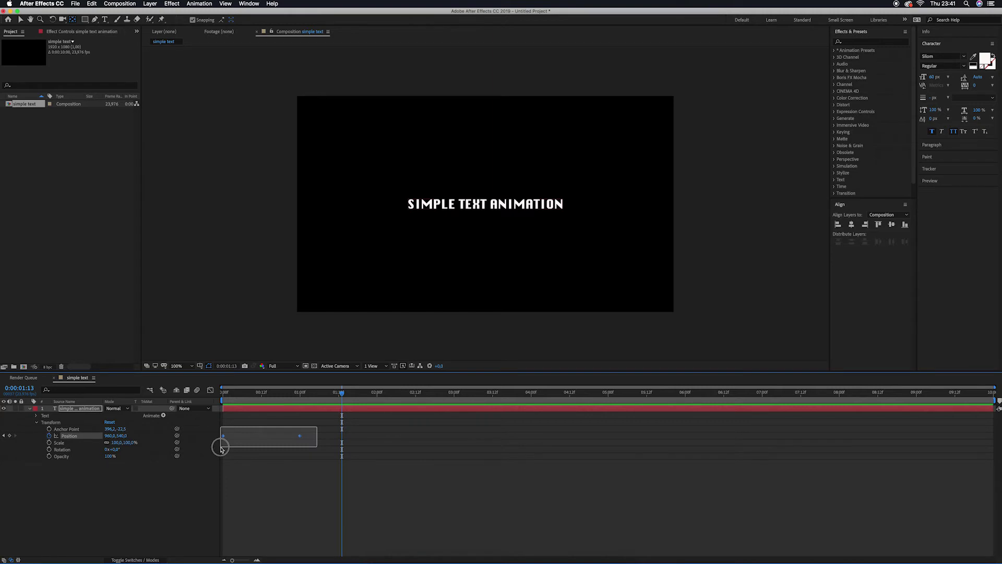
{"action": "left_click_drag", "start_coordinate": [326, 419], "coordinate": [219, 448]}
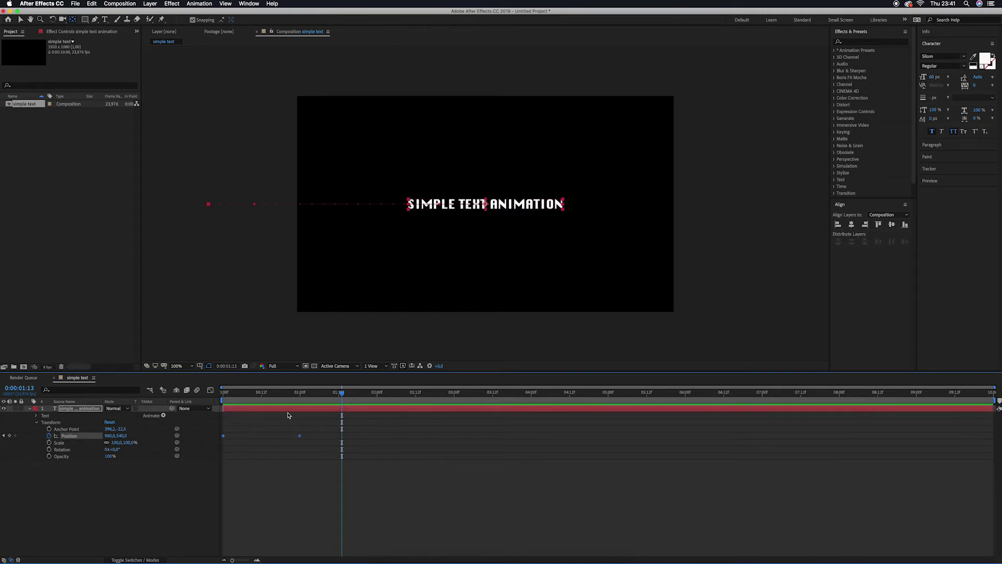
{"action": "key", "text": "F9"}
{"action": "right_click", "coordinate": [300, 438]}
{"action": "mouse_move", "coordinate": [337, 531]}
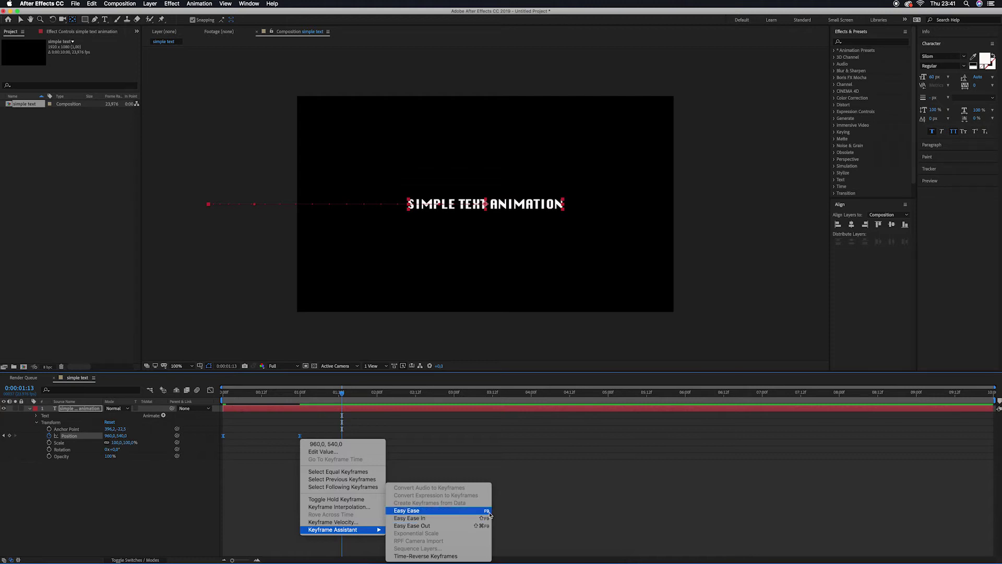
{"action": "key", "text": "Escape"}
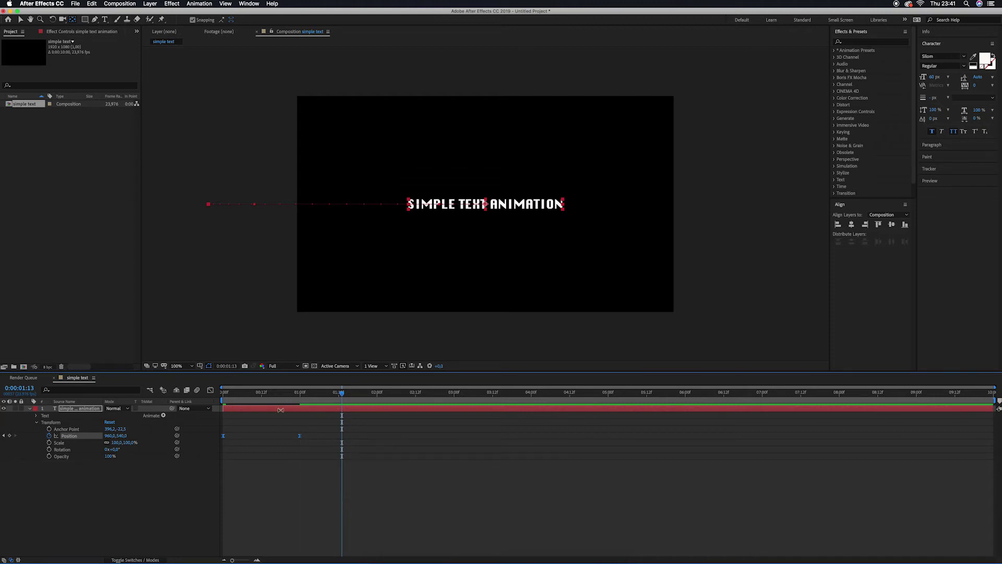
{"action": "left_click", "coordinate": [222, 396]}
{"action": "key", "text": "space"}
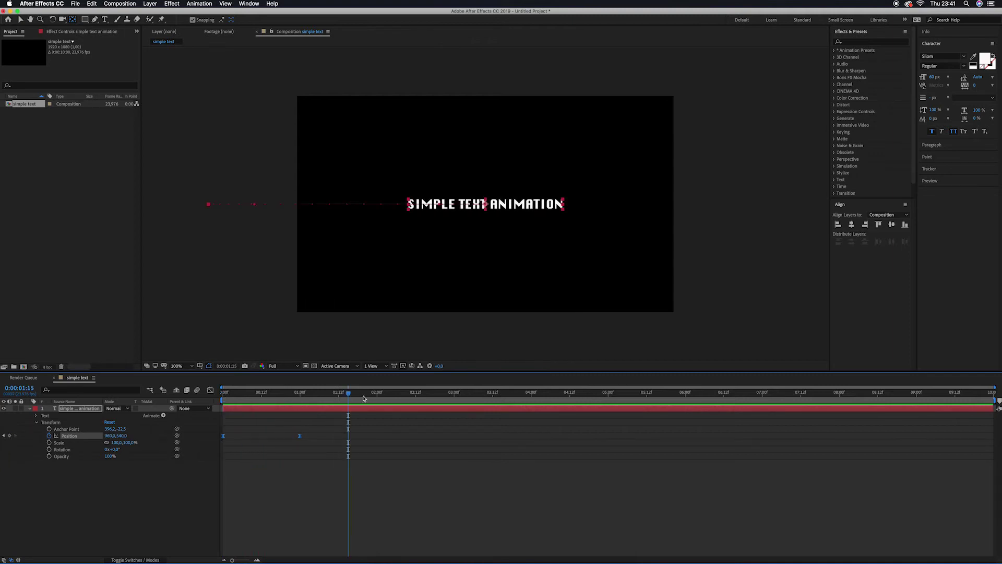
{"action": "left_click", "coordinate": [28, 409]}
Step: Show only the Position property, select both keyframes, and open the Graph Editor
{"action": "left_click", "coordinate": [105, 486]}
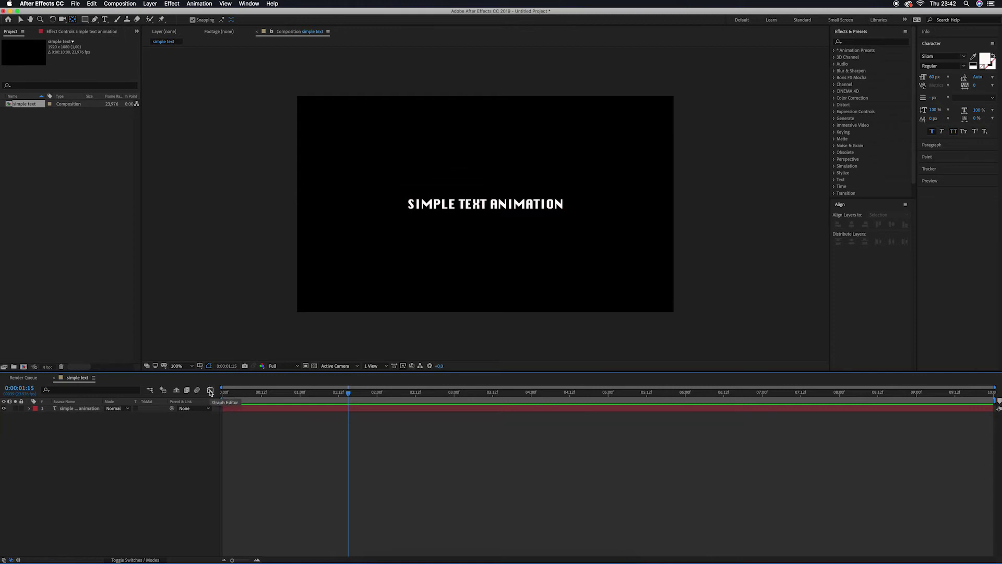
{"action": "left_click", "coordinate": [210, 391]}
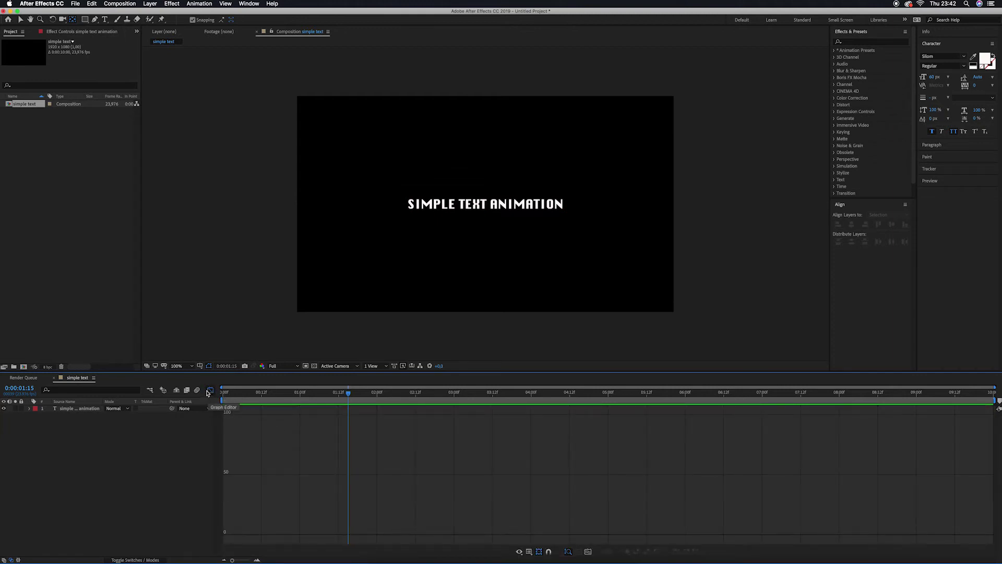
{"action": "left_click", "coordinate": [210, 391]}
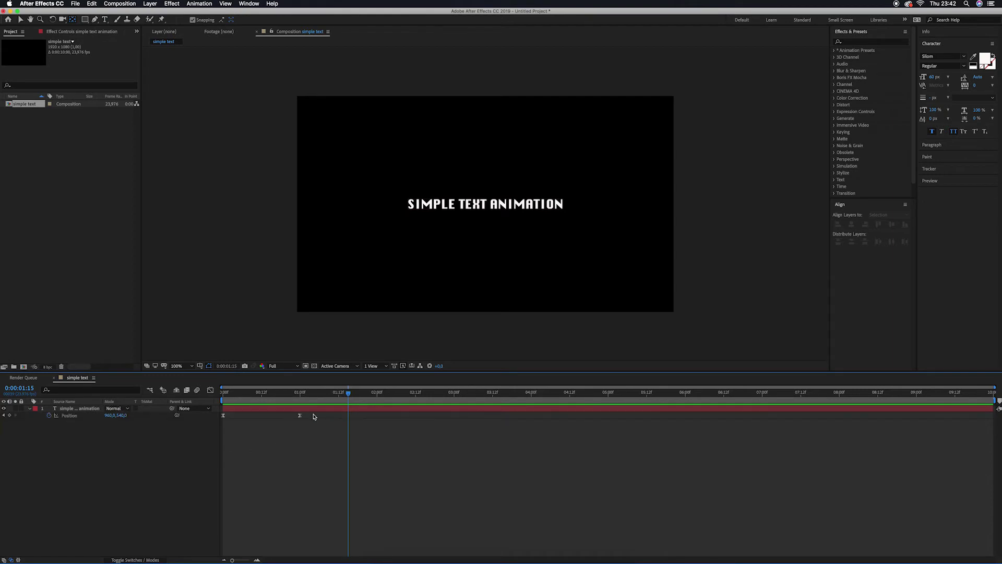
{"action": "key", "text": "p"}
{"action": "left_click_drag", "start_coordinate": [314, 416], "coordinate": [216, 422]}
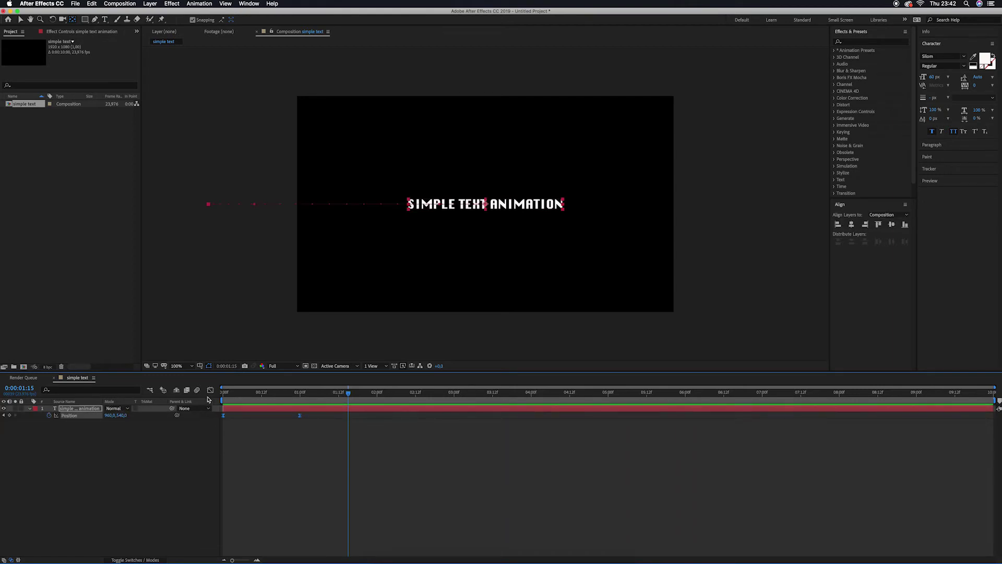
{"action": "left_click", "coordinate": [210, 391]}
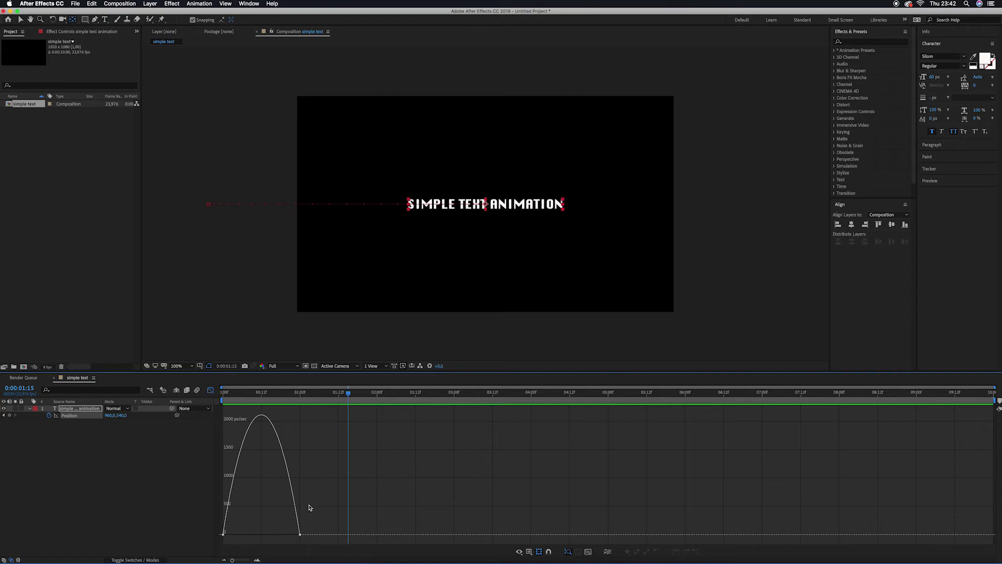
Step: Switch to the speed graph and drag the final keyframe's influence left to about 77%
{"action": "left_click_drag", "start_coordinate": [309, 523], "coordinate": [272, 550]}
{"action": "left_click", "coordinate": [529, 553]}
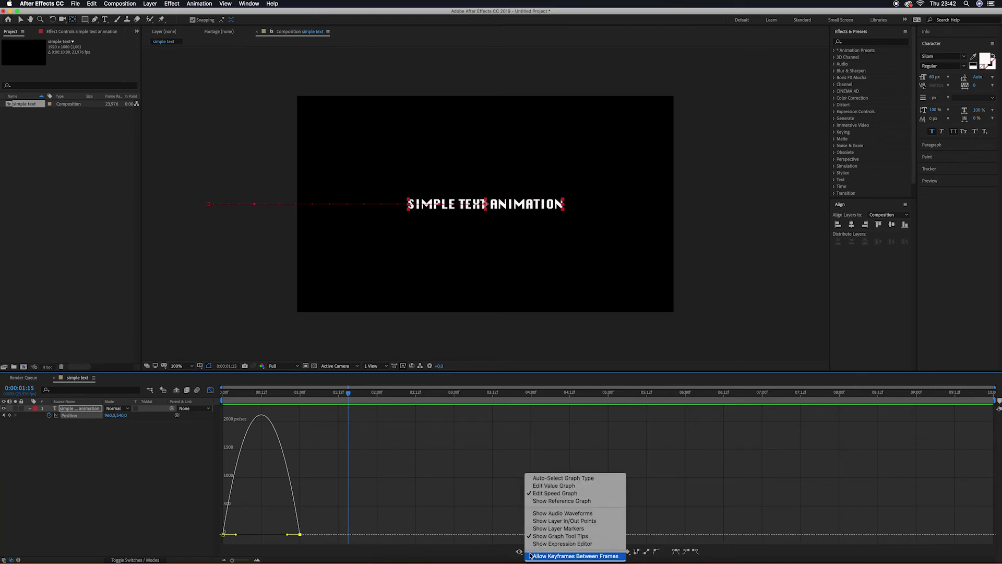
{"action": "left_click", "coordinate": [546, 493]}
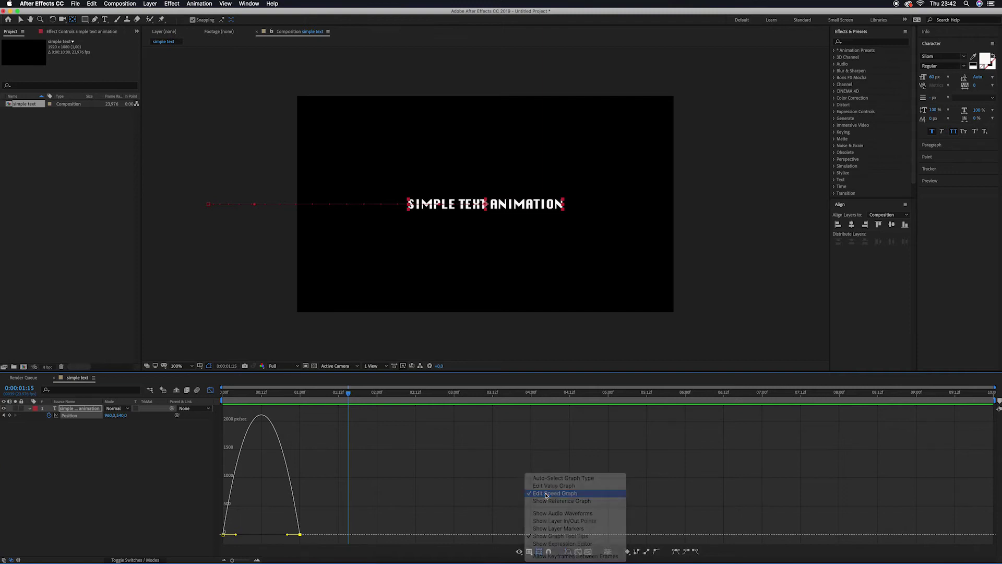
{"action": "left_click_drag", "start_coordinate": [288, 533], "coordinate": [269, 534]}
Step: Duplicate the text layer with Cmd+D
{"action": "left_click", "coordinate": [211, 390]}
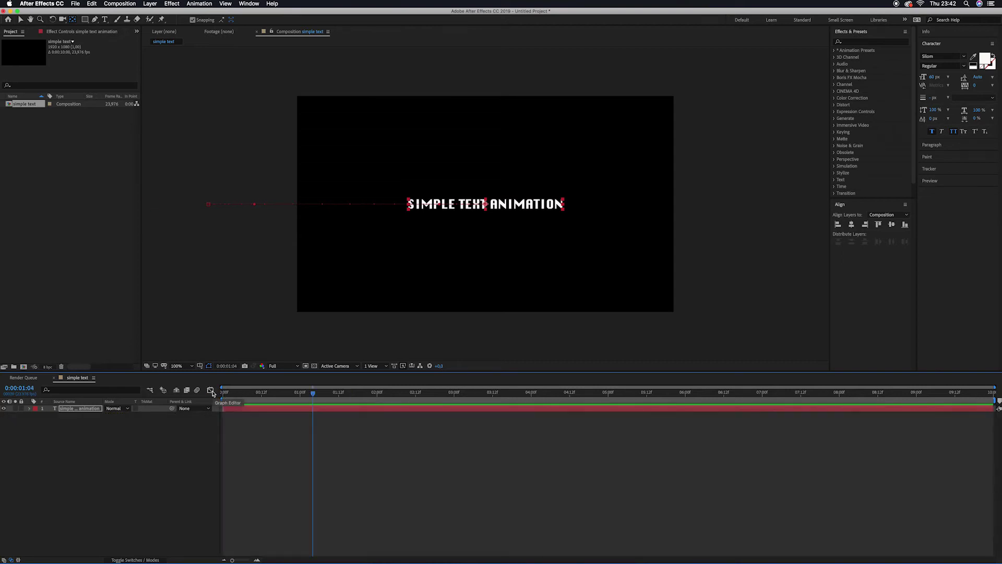
{"action": "left_click", "coordinate": [91, 411]}
{"action": "key", "text": "super+d"}
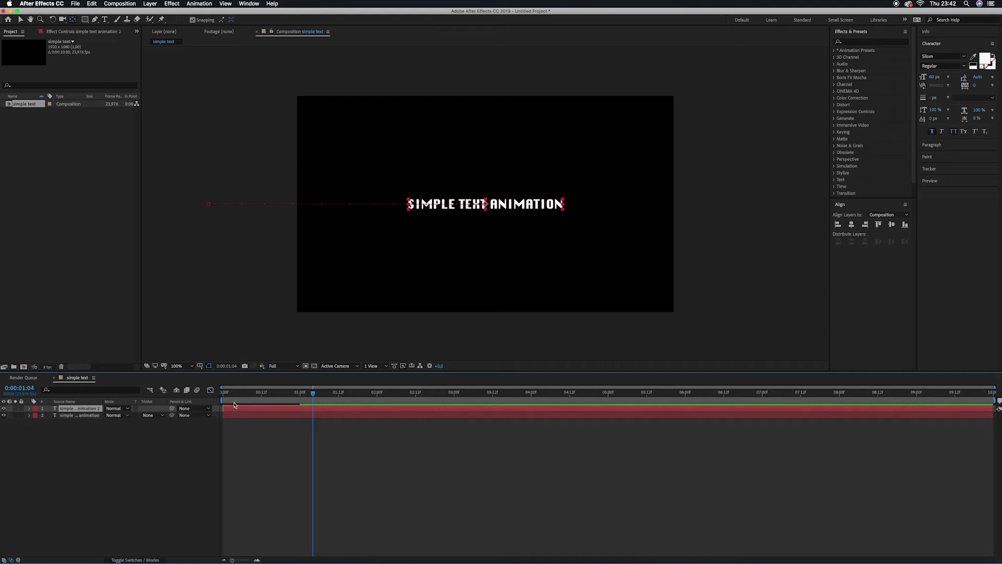
Step: Set the lower text copy's starting Position X at 0:00 to 357
{"action": "left_click_drag", "start_coordinate": [313, 395], "coordinate": [223, 398]}
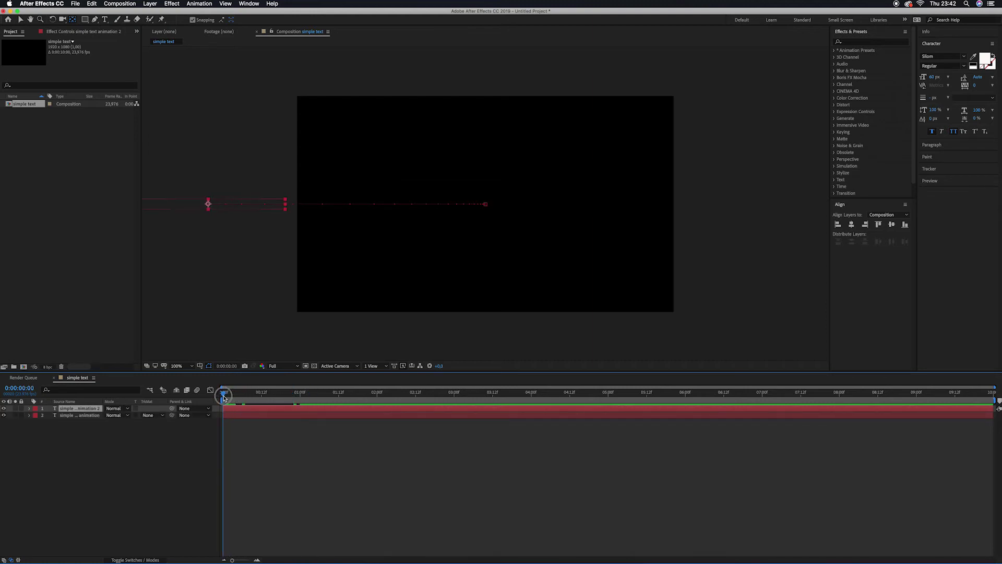
{"action": "left_click", "coordinate": [73, 416]}
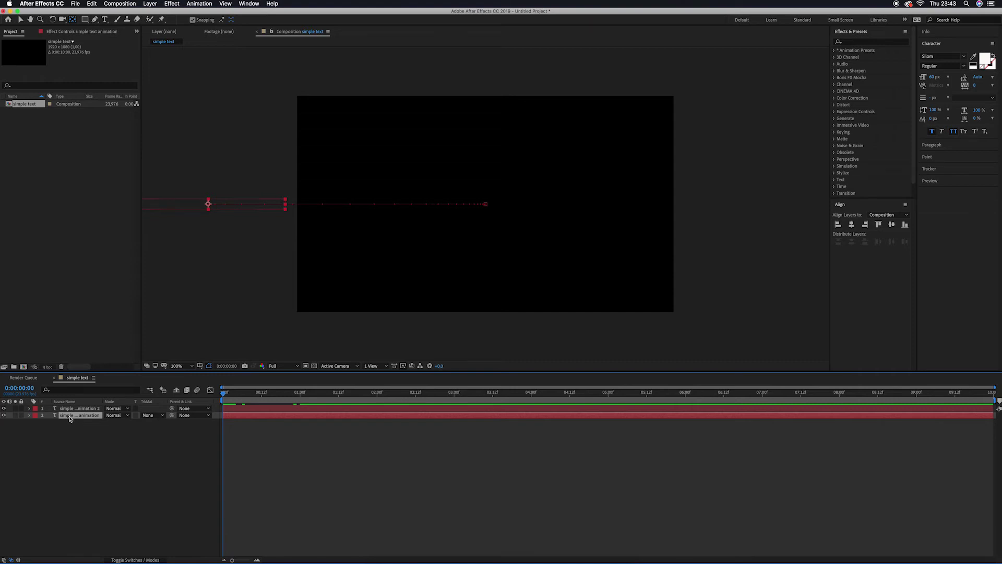
{"action": "key", "text": "p"}
{"action": "left_click_drag", "start_coordinate": [109, 426], "coordinate": [224, 429]}
{"action": "left_click", "coordinate": [29, 415]}
{"action": "left_click", "coordinate": [100, 458]}
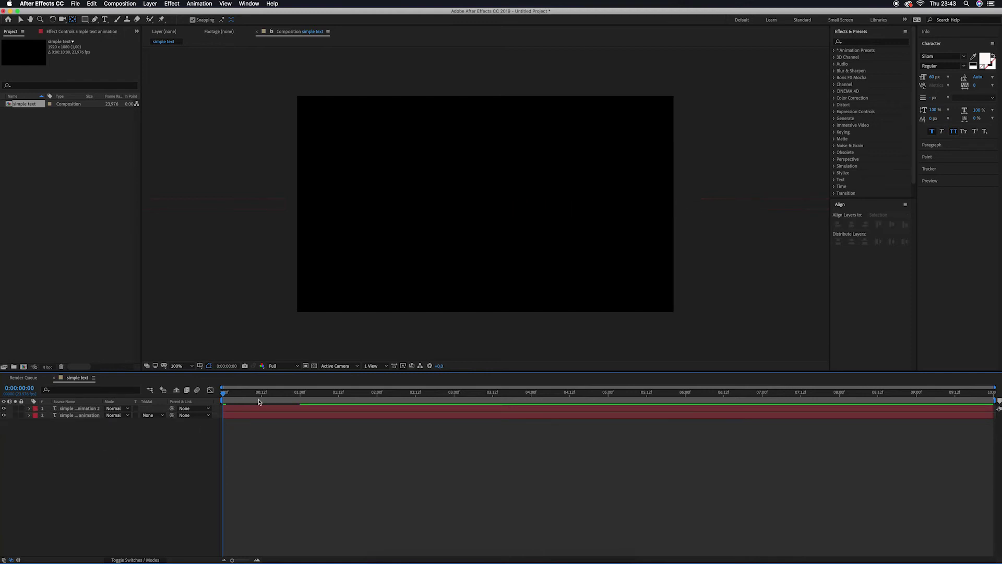
Step: Preview the animation, then create a 1920×1080 red solid named 'mask'
{"action": "key", "text": "space"}
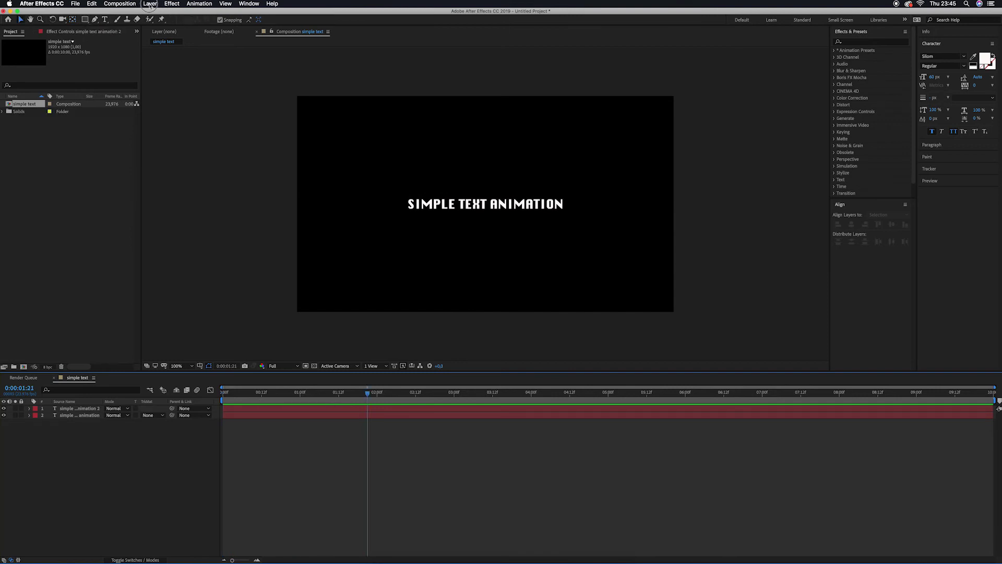
{"action": "left_click", "coordinate": [150, 4]}
{"action": "mouse_move", "coordinate": [152, 16]}
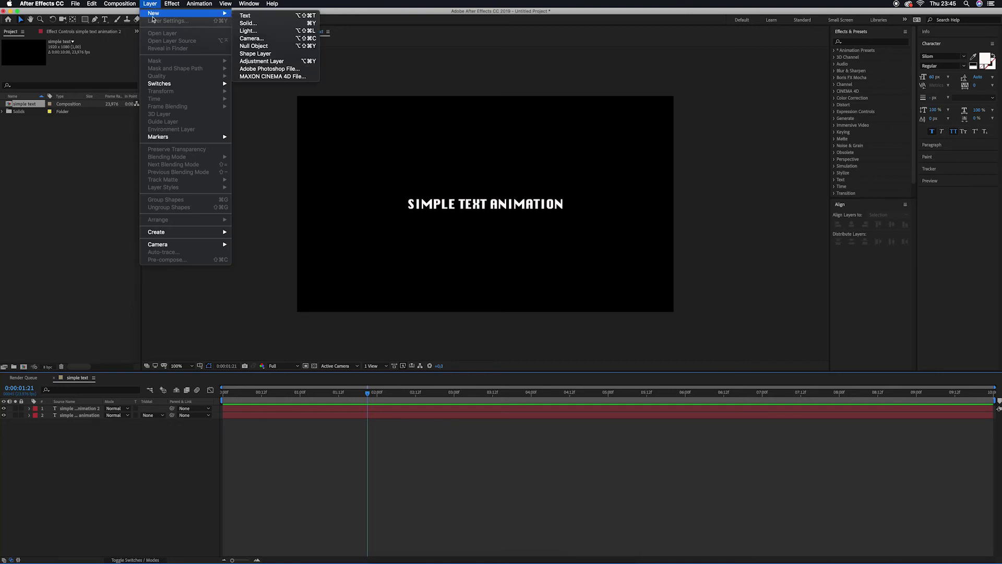
{"action": "left_click", "coordinate": [246, 23]}
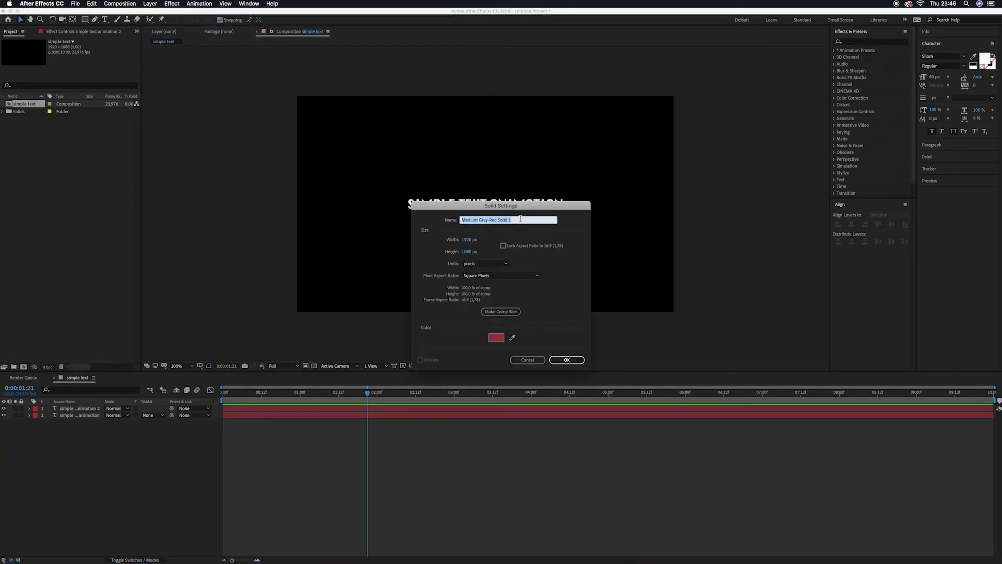
{"action": "type", "text": "mask"}
{"action": "left_click", "coordinate": [571, 361]}
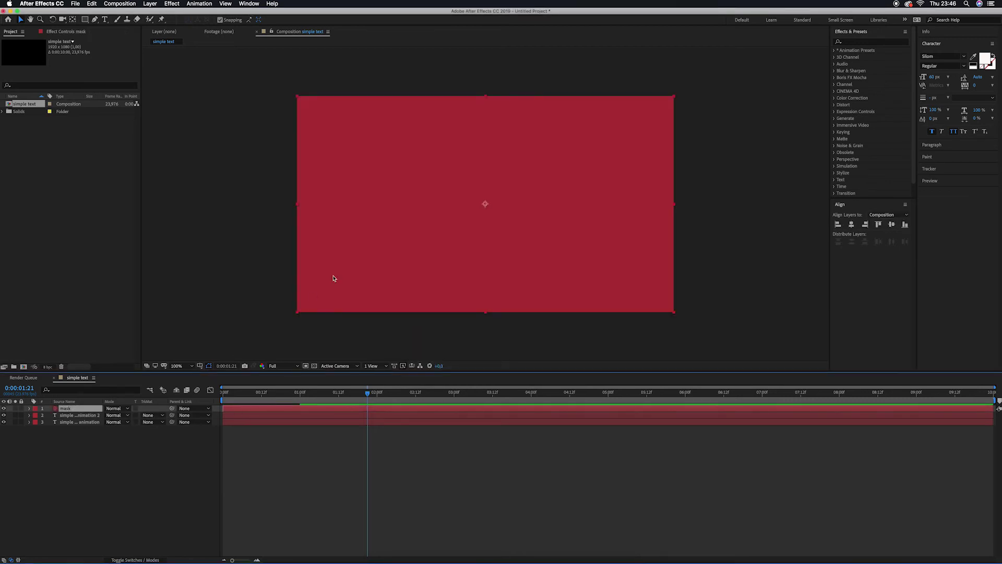
Step: Draw a rectangular mask covering the left portion of the mask solid
{"action": "left_click", "coordinate": [225, 395]}
{"action": "left_click", "coordinate": [85, 19]}
{"action": "left_click_drag", "start_coordinate": [285, 88], "coordinate": [524, 319]}
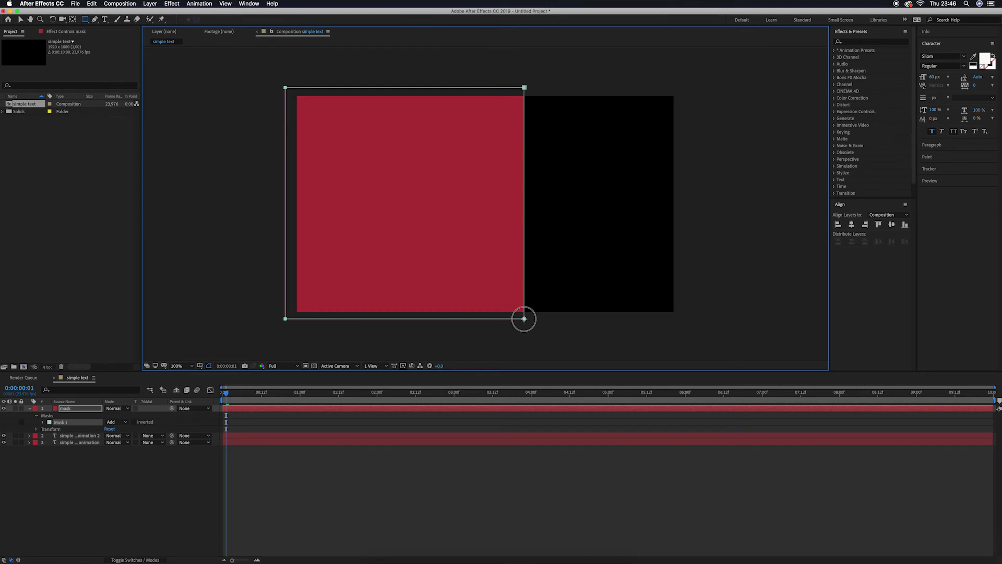
{"action": "left_click_drag", "start_coordinate": [524, 318], "coordinate": [523, 319]}
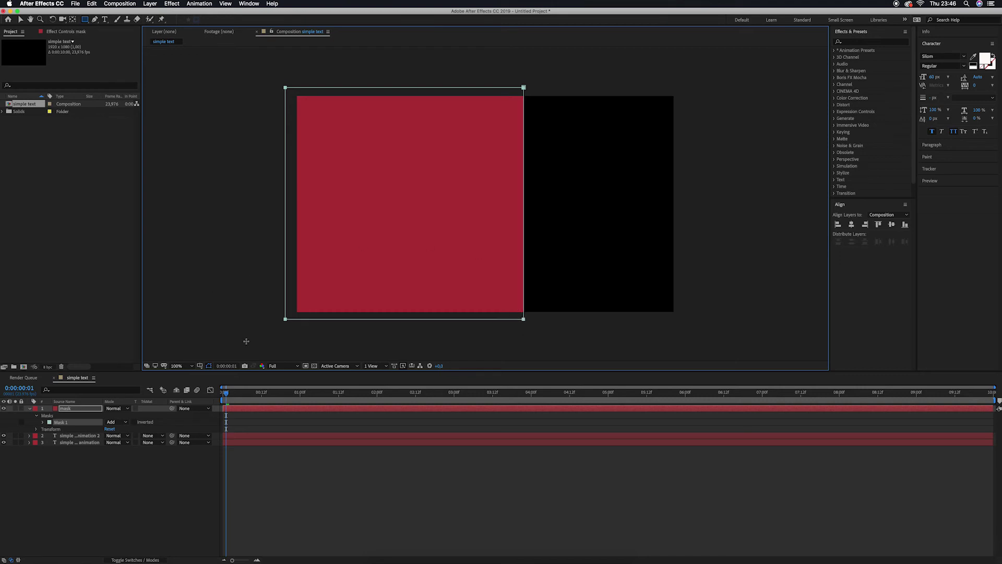
{"action": "left_click_drag", "start_coordinate": [226, 395], "coordinate": [418, 417]}
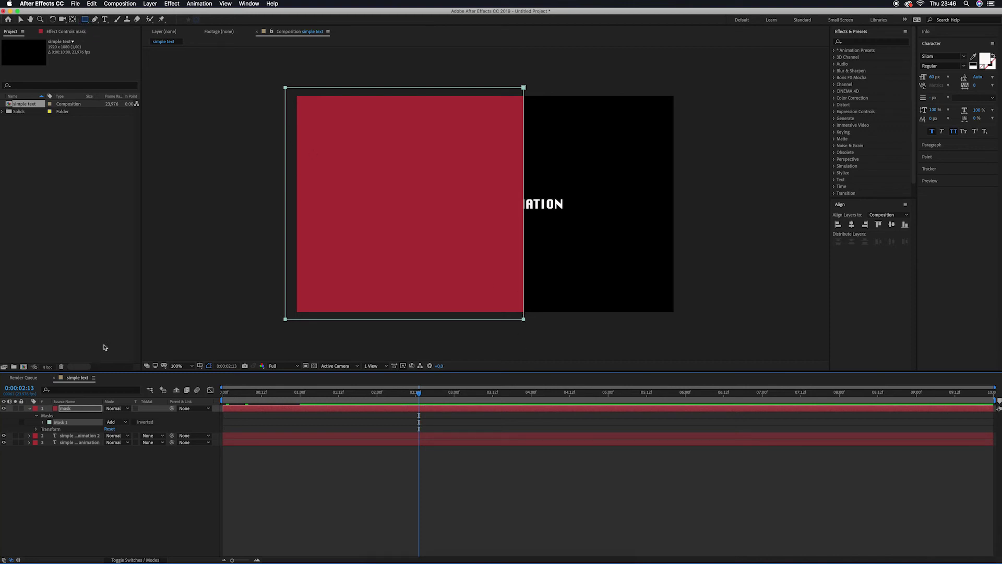
Step: Drag the mask's right edge left until the word ANIMATION is fully uncovered
{"action": "left_click", "coordinate": [21, 20]}
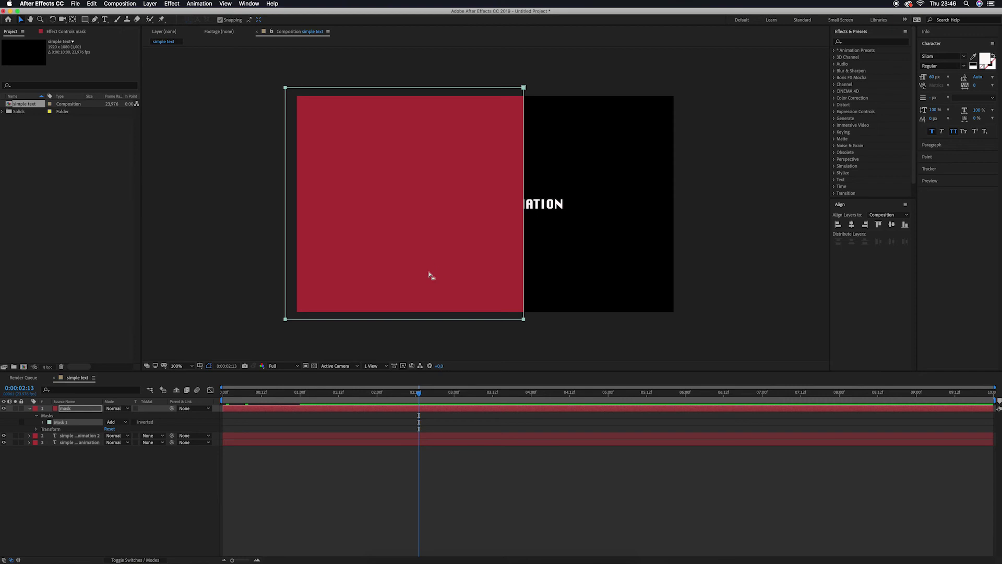
{"action": "left_click", "coordinate": [524, 320]}
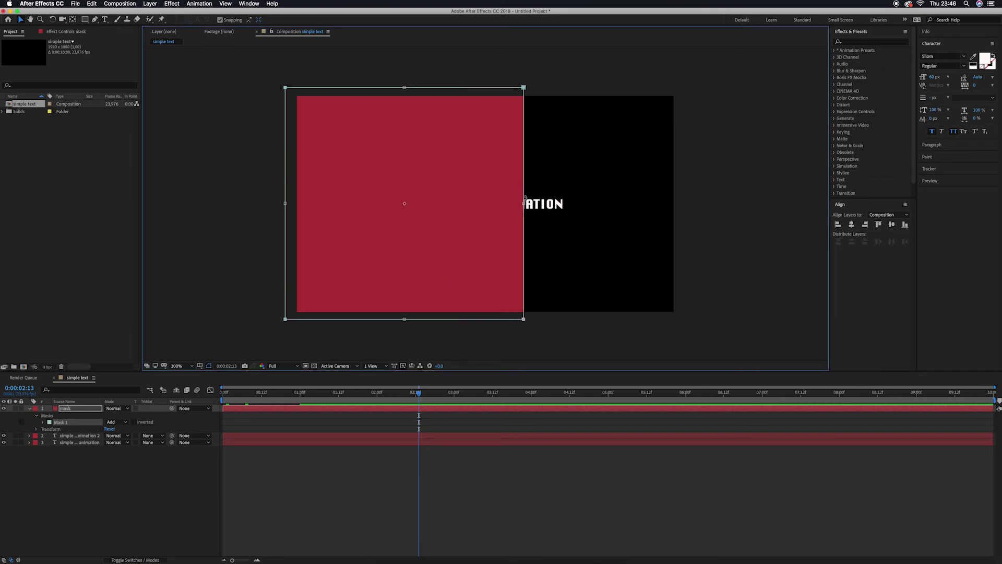
{"action": "left_click_drag", "start_coordinate": [524, 203], "coordinate": [487, 204]}
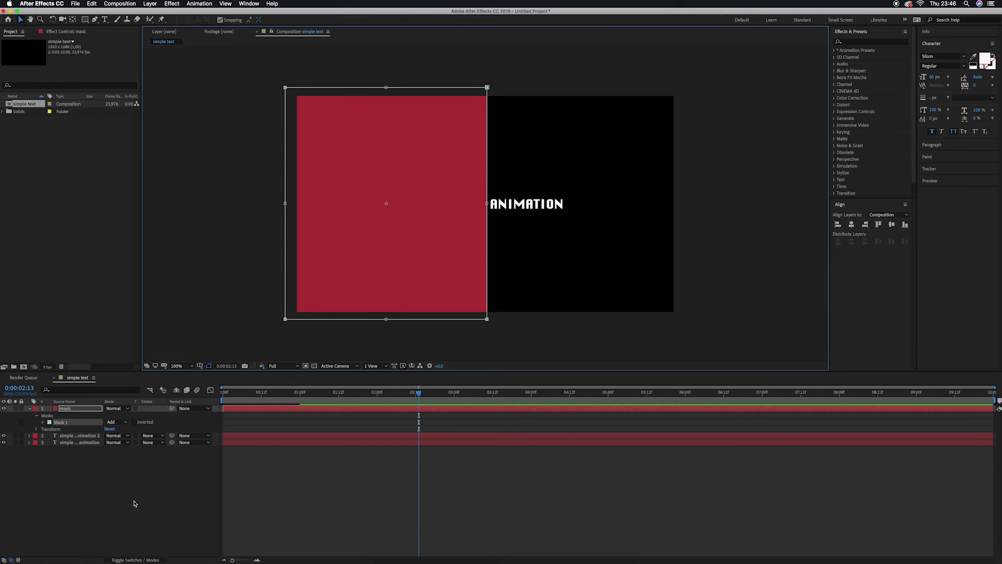
{"action": "left_click", "coordinate": [29, 408]}
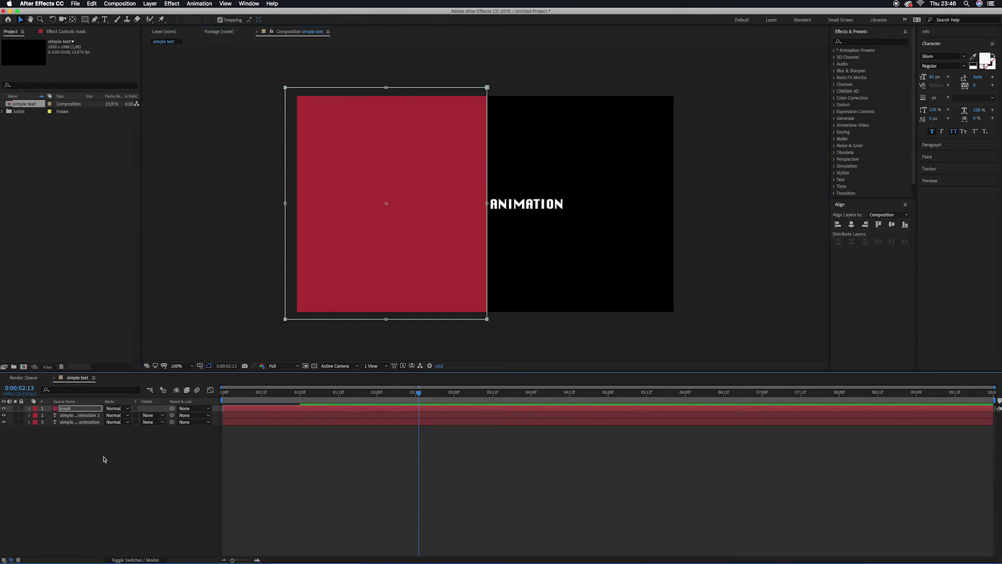
{"action": "left_click", "coordinate": [104, 461]}
{"action": "left_click", "coordinate": [77, 409]}
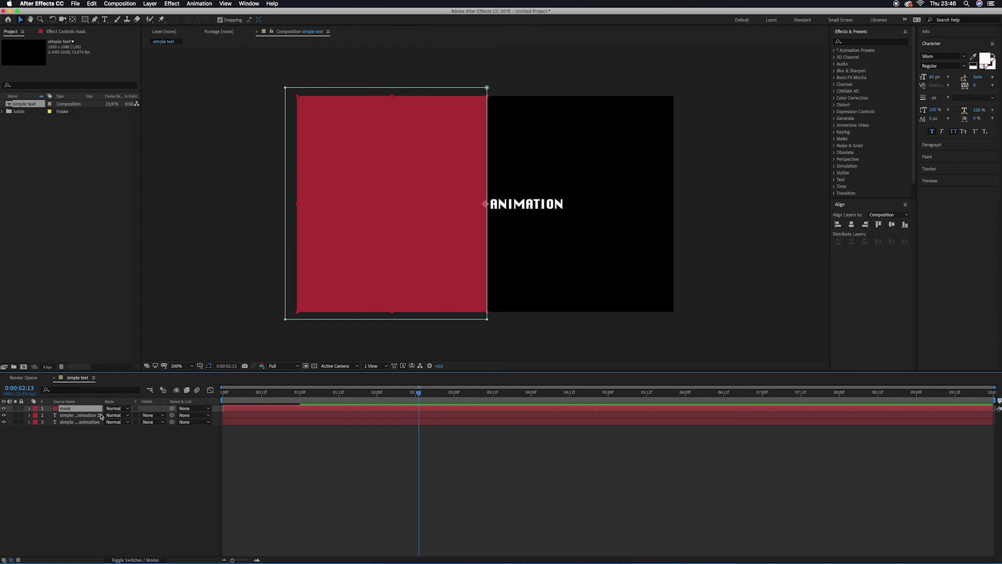
Step: Duplicate the mask solid, place one copy above the lower text layer, and invert its Mask 1
{"action": "key", "text": "super+d"}
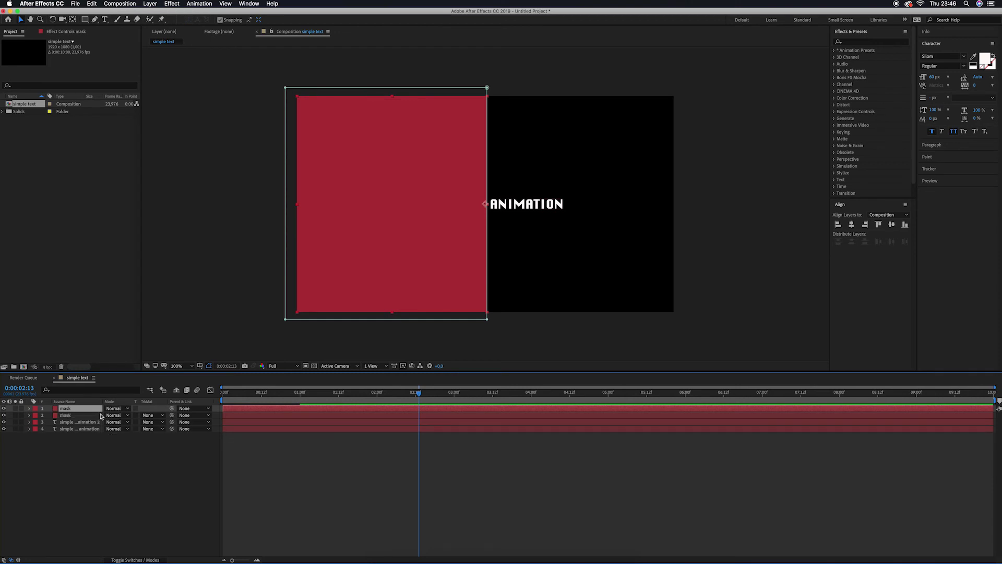
{"action": "mouse_move", "coordinate": [79, 413]}
{"action": "left_mouse_down"}
{"action": "mouse_move", "coordinate": [85, 435]}
{"action": "mouse_move", "coordinate": [82, 428]}
{"action": "left_mouse_up"}
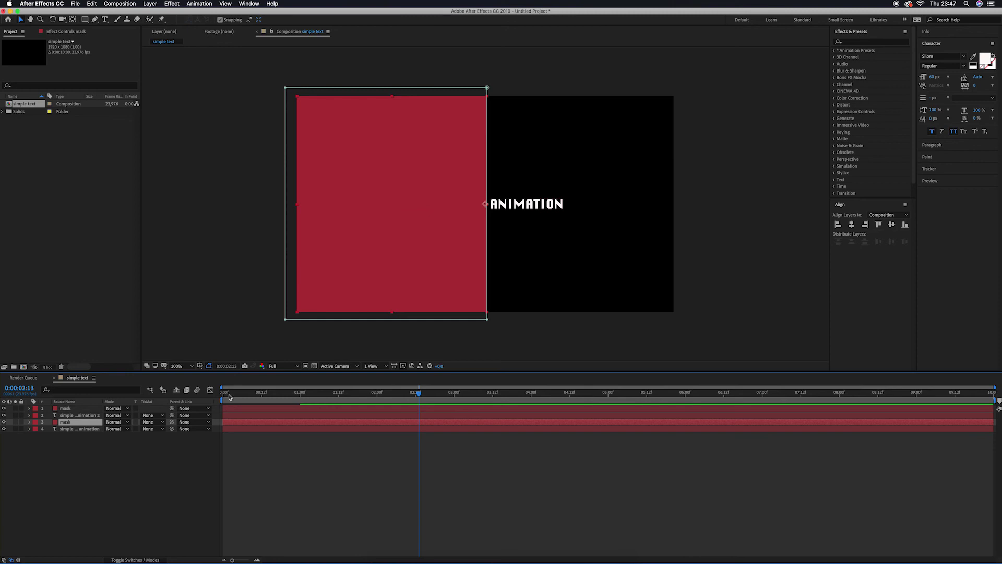
{"action": "key", "text": "space"}
{"action": "key", "text": "m"}
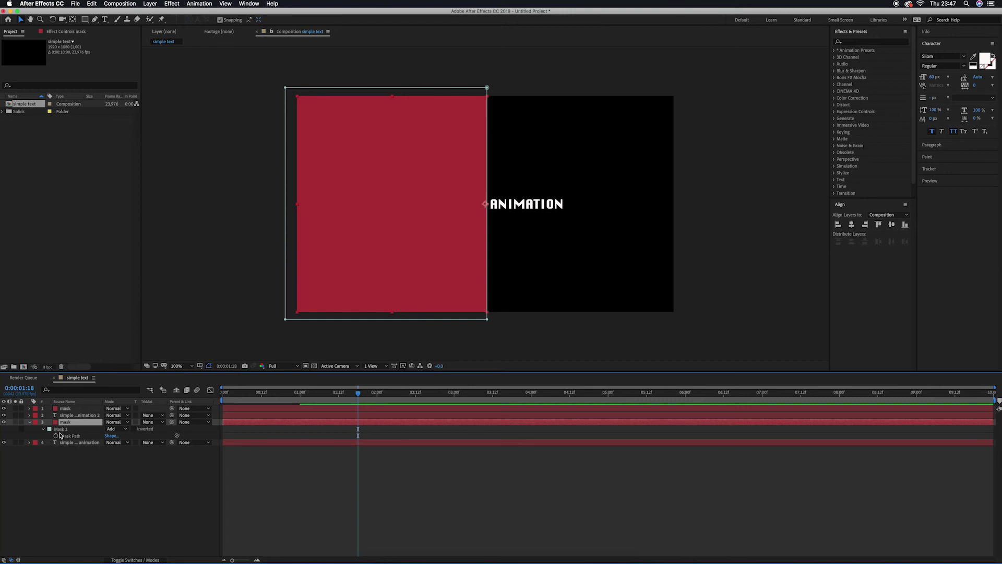
{"action": "left_click", "coordinate": [133, 429]}
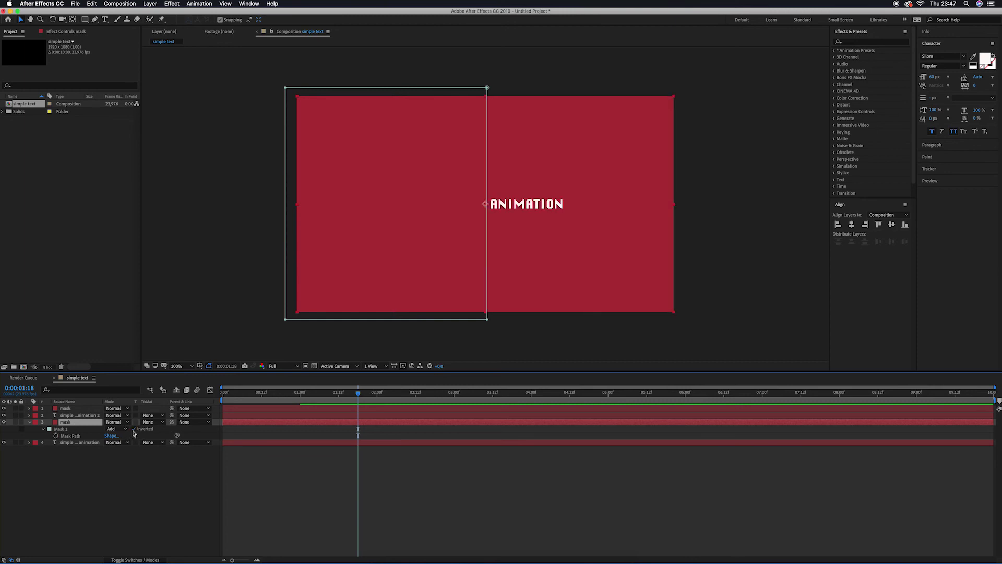
Step: Collapse the properties of both mask layers so the layer stack is tidy
{"action": "left_click", "coordinate": [41, 409]}
{"action": "key", "text": "m"}
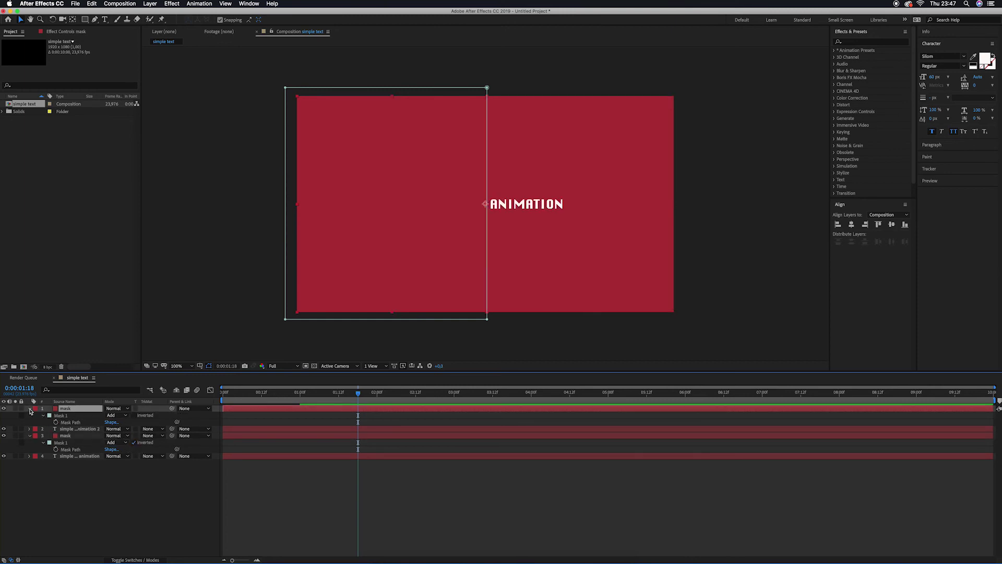
{"action": "left_click", "coordinate": [30, 409]}
{"action": "left_click", "coordinate": [29, 422]}
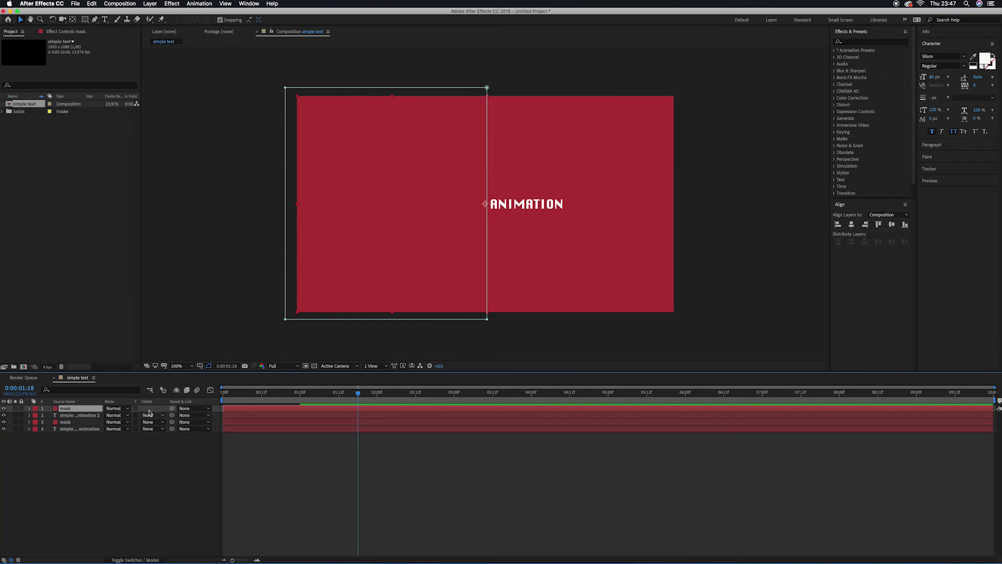
{"action": "left_click", "coordinate": [159, 560]}
Step: Reveal the TrkMat column and set the lower text layer to Alpha Inverted Matte "mask"
{"action": "left_click", "coordinate": [157, 561]}
{"action": "left_click", "coordinate": [156, 561]}
{"action": "left_click", "coordinate": [156, 560]}
{"action": "left_click", "coordinate": [86, 429]}
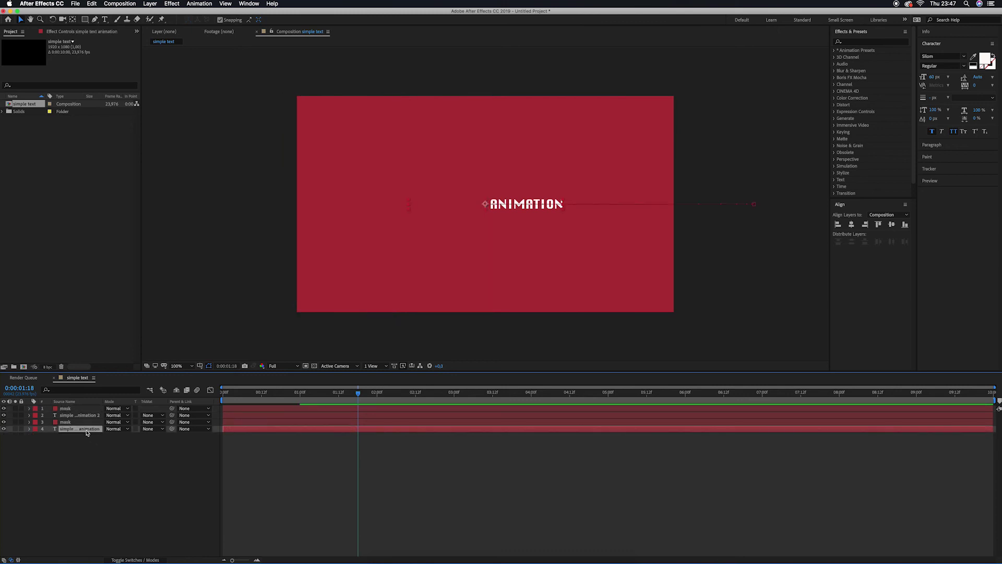
{"action": "left_click", "coordinate": [160, 430]}
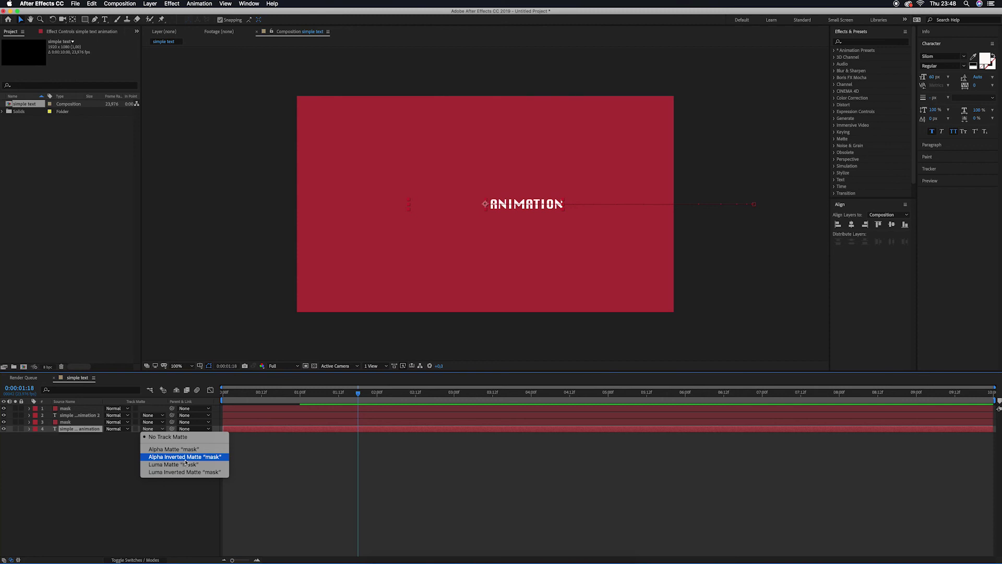
{"action": "left_click", "coordinate": [187, 457]}
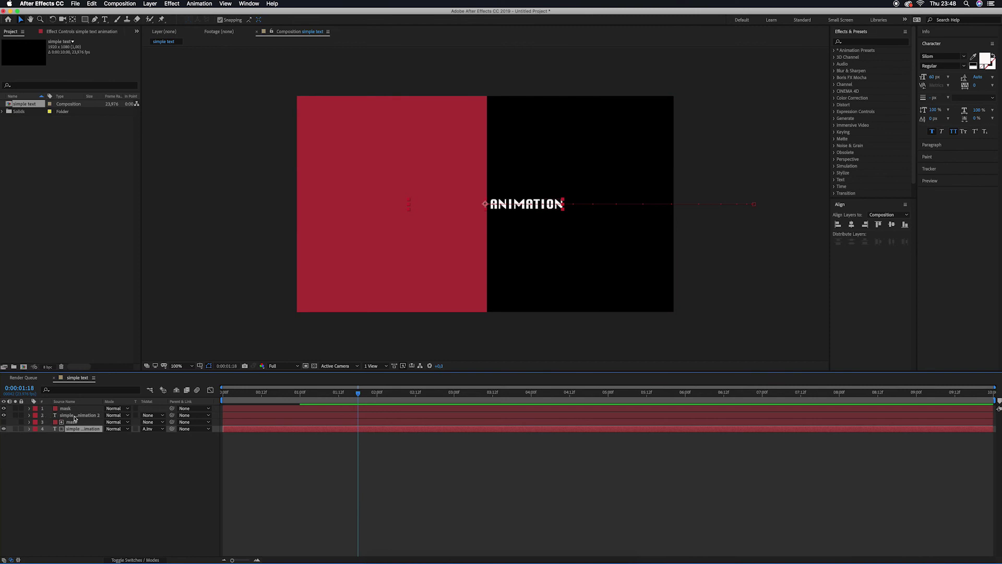
{"action": "left_click", "coordinate": [160, 416]}
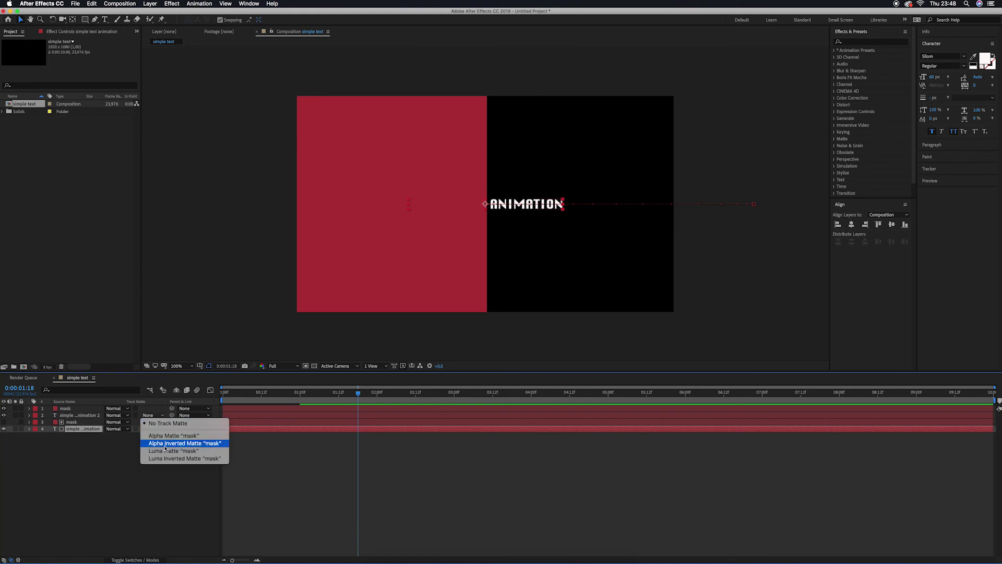
{"action": "left_click", "coordinate": [224, 396]}
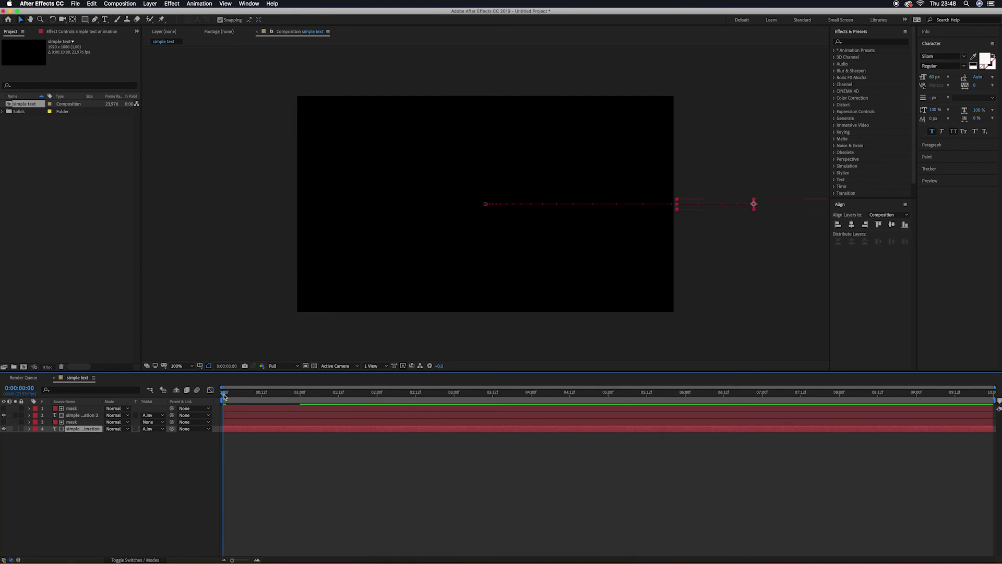
{"action": "key", "text": "space"}
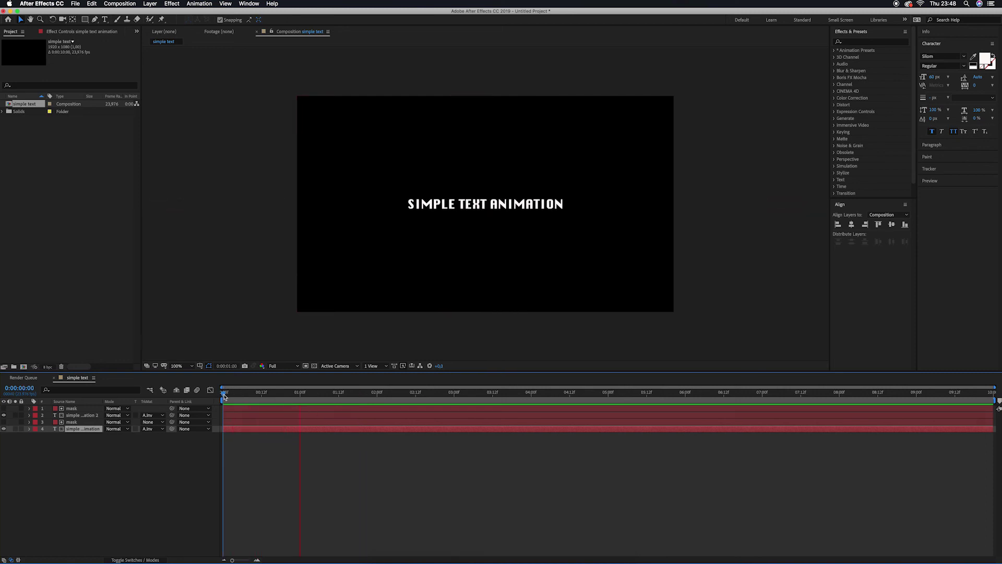
{"action": "key", "text": "space"}
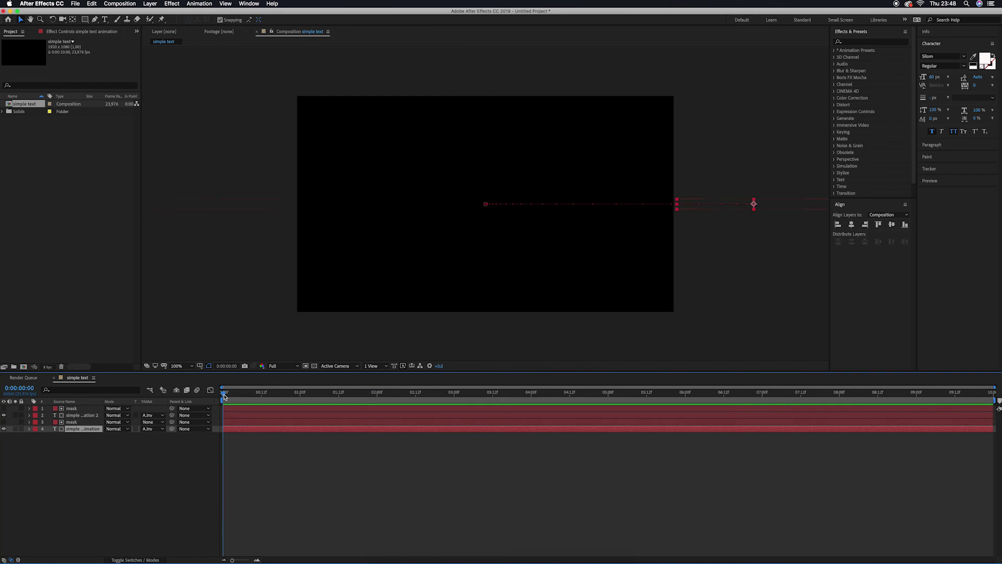
{"action": "key", "text": "space"}
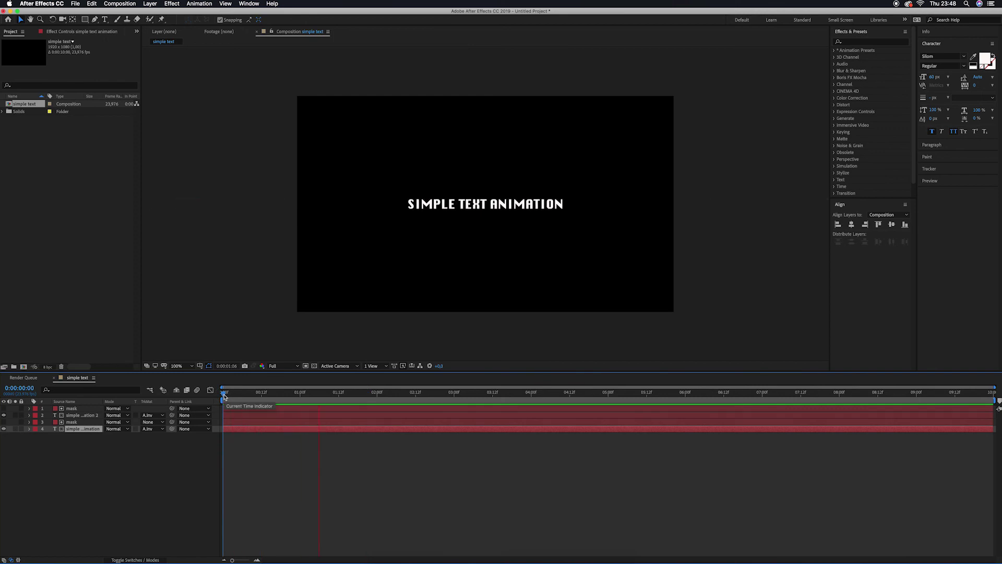
{"action": "key", "text": "space"}
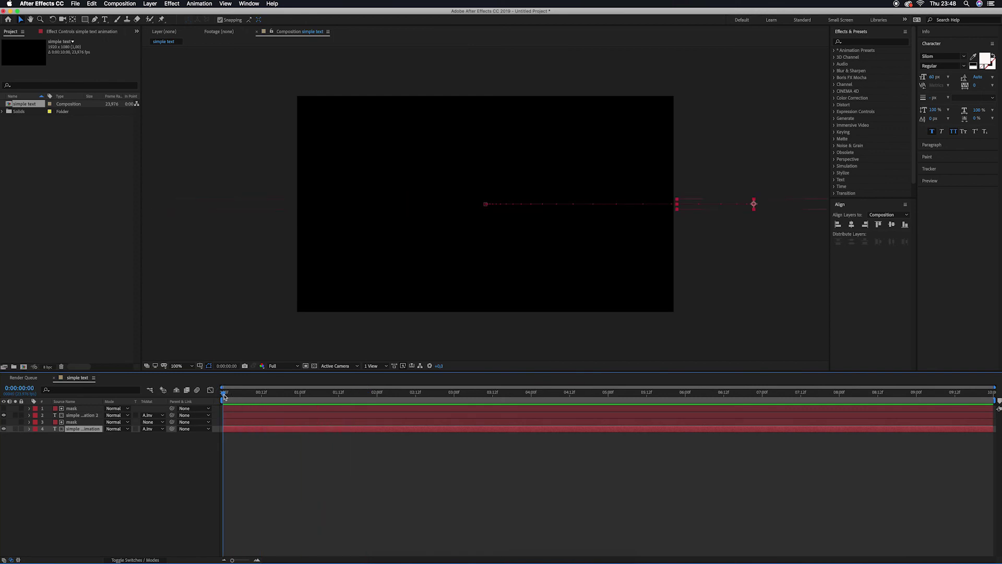
{"action": "key", "text": "space"}
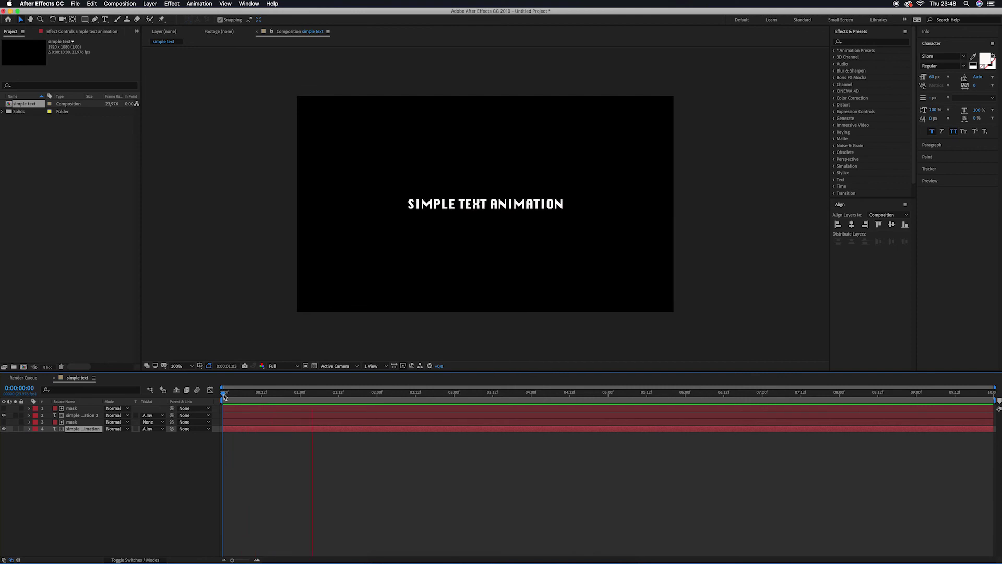
{"action": "key", "text": "space"}
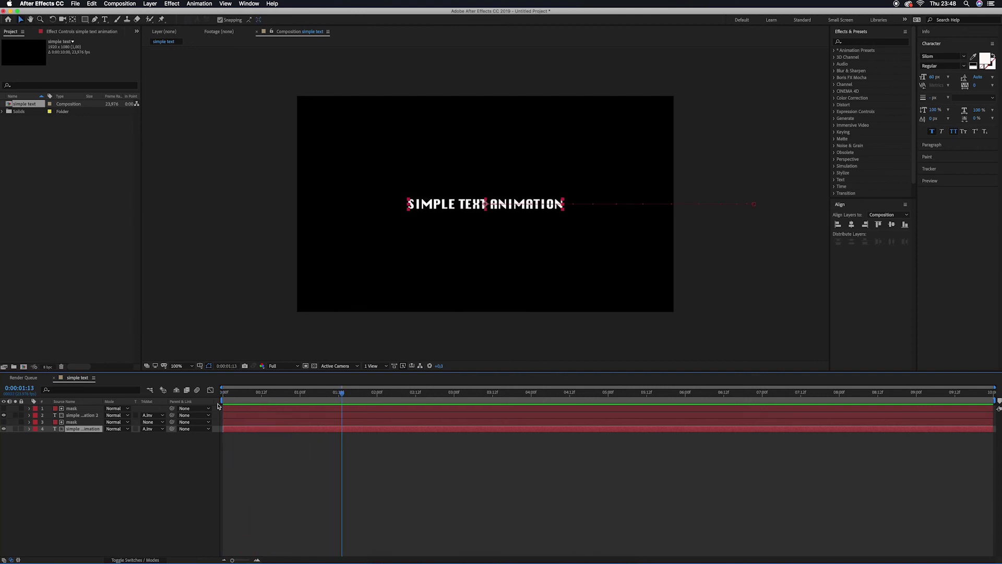